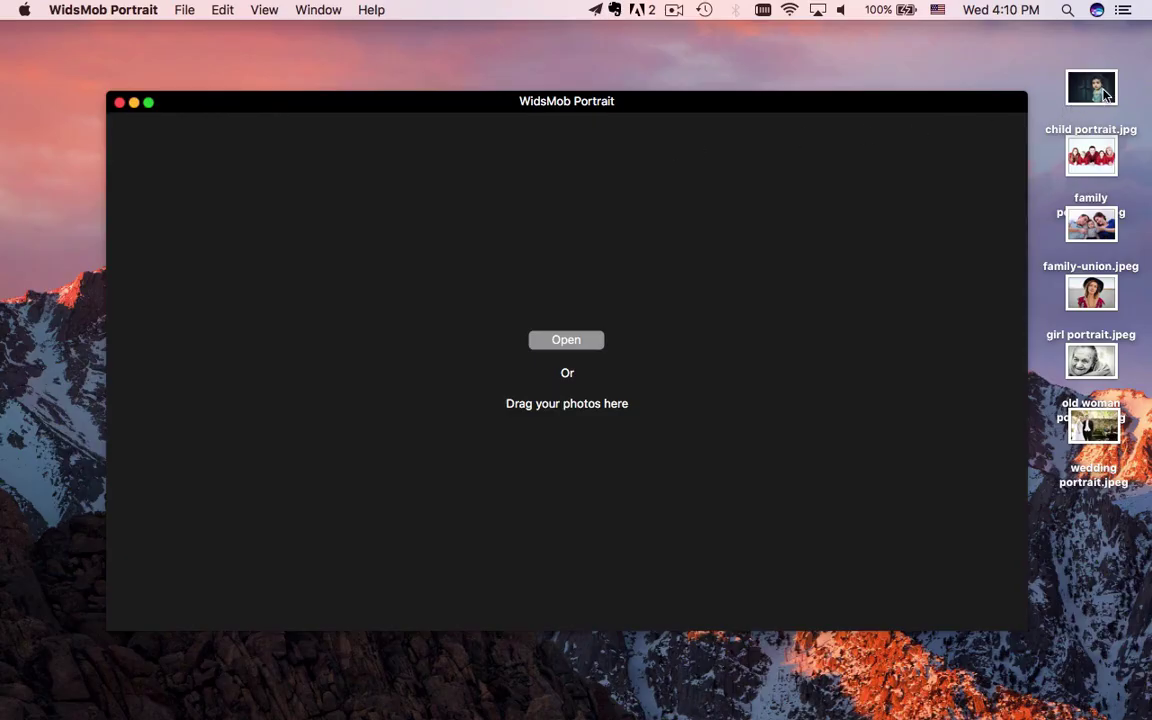
Drag-select the six desktop portrait images and drop them into WidsMob Portrait's import area.
drag(1040, 56, 1140, 490)
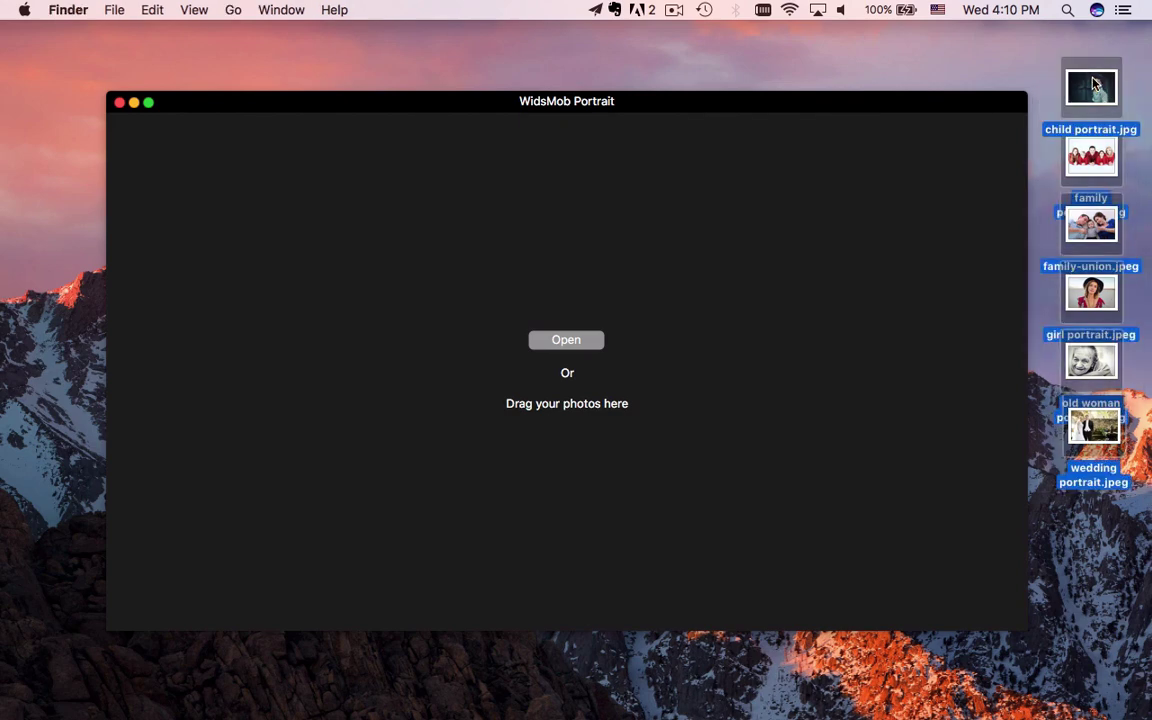
mouse_move(1091, 87)
mouse_down()
mouse_move(933, 193)
mouse_move(753, 266)
mouse_up()
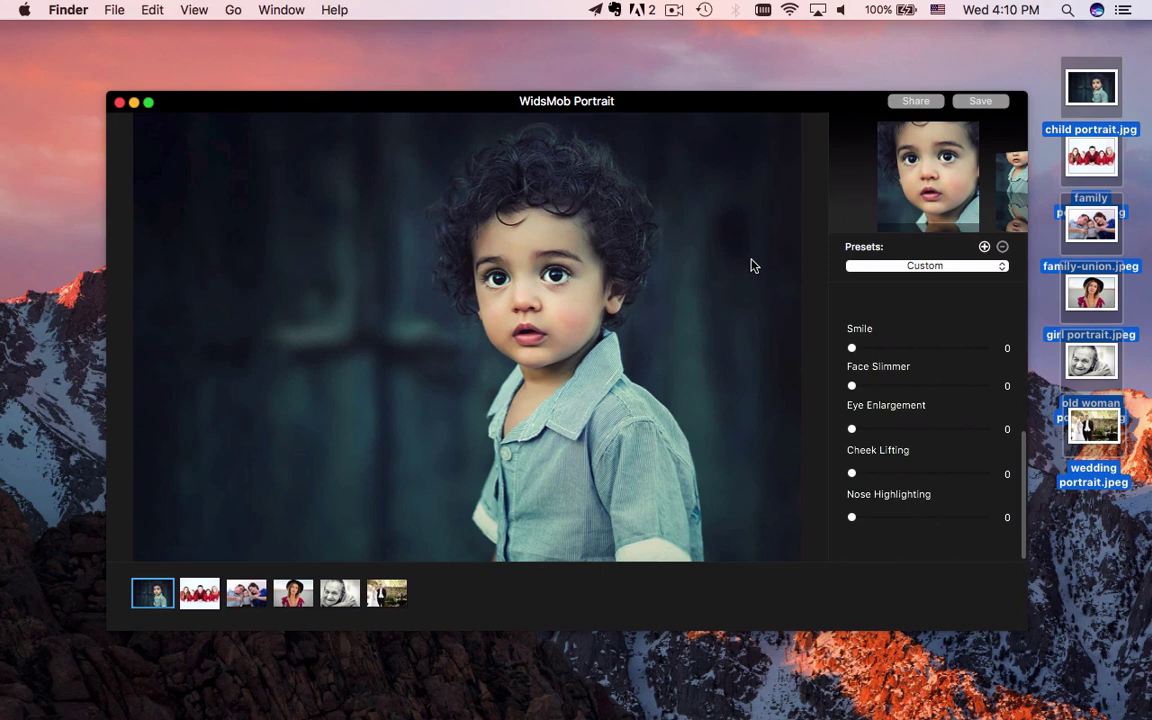
click(199, 593)
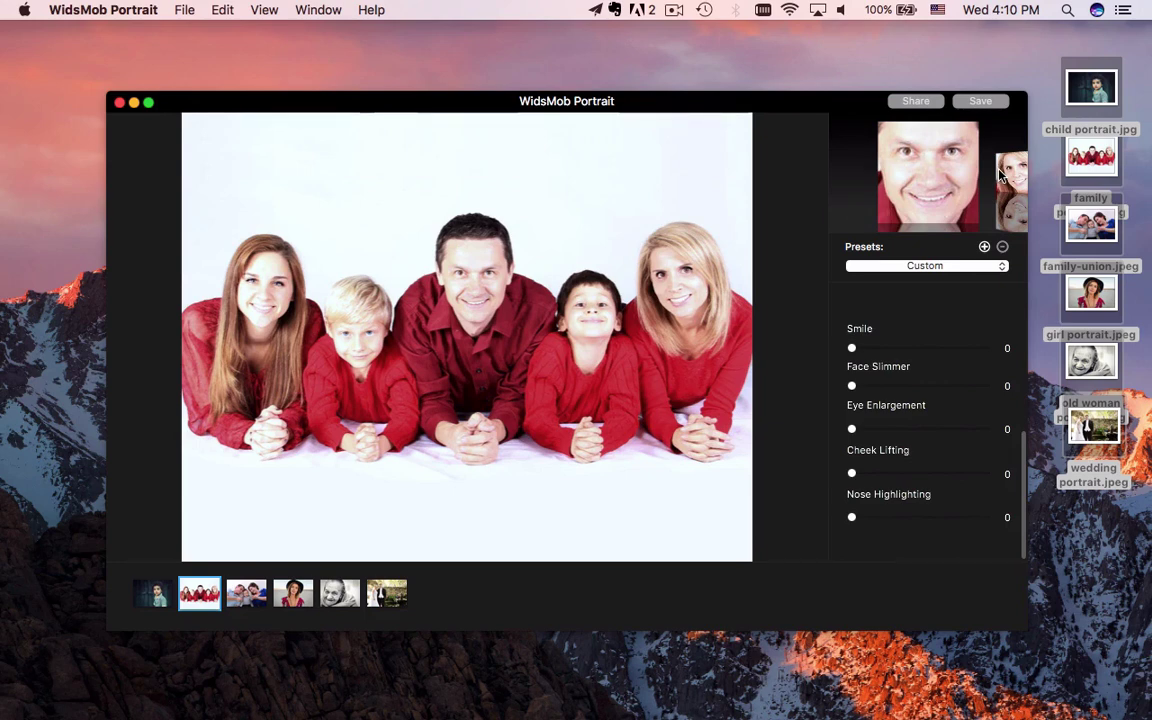
key(Right)
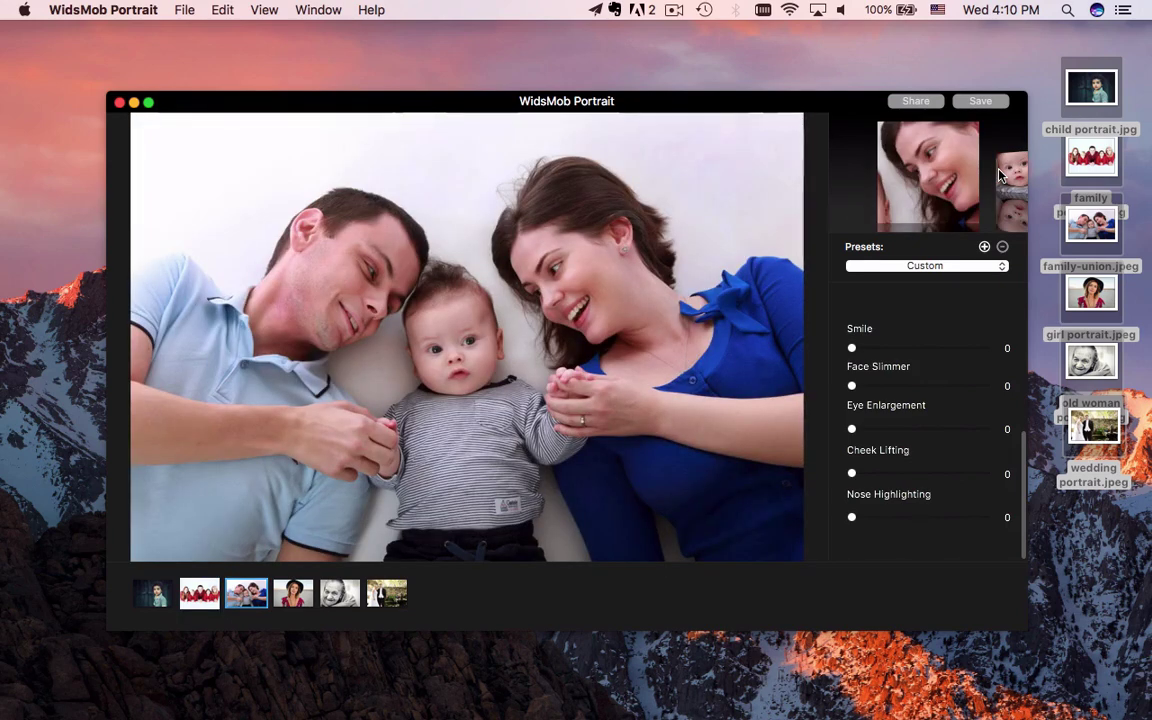
key(Right)
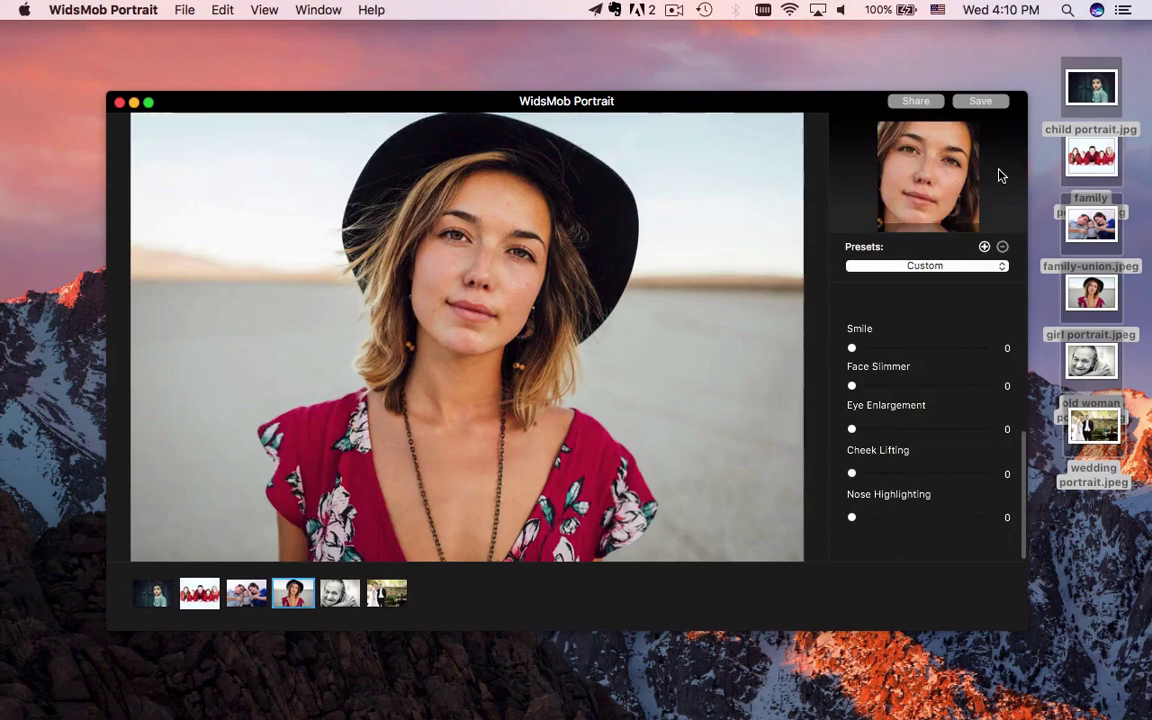
key(Right)
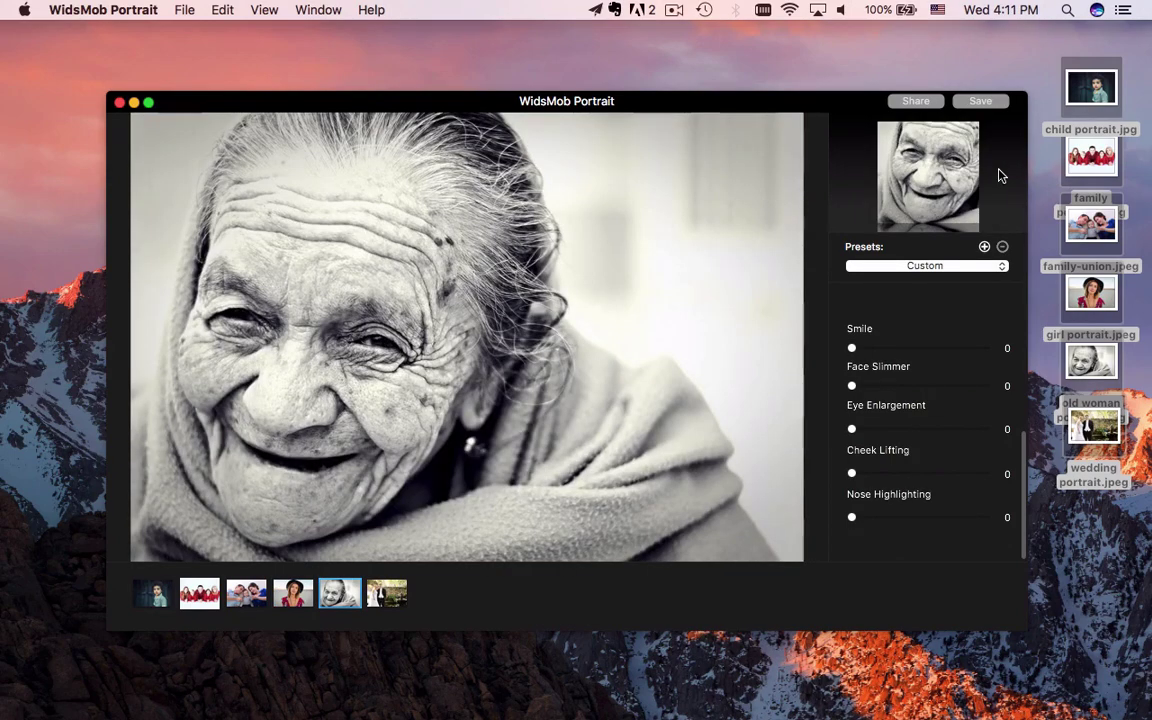
key(Right)
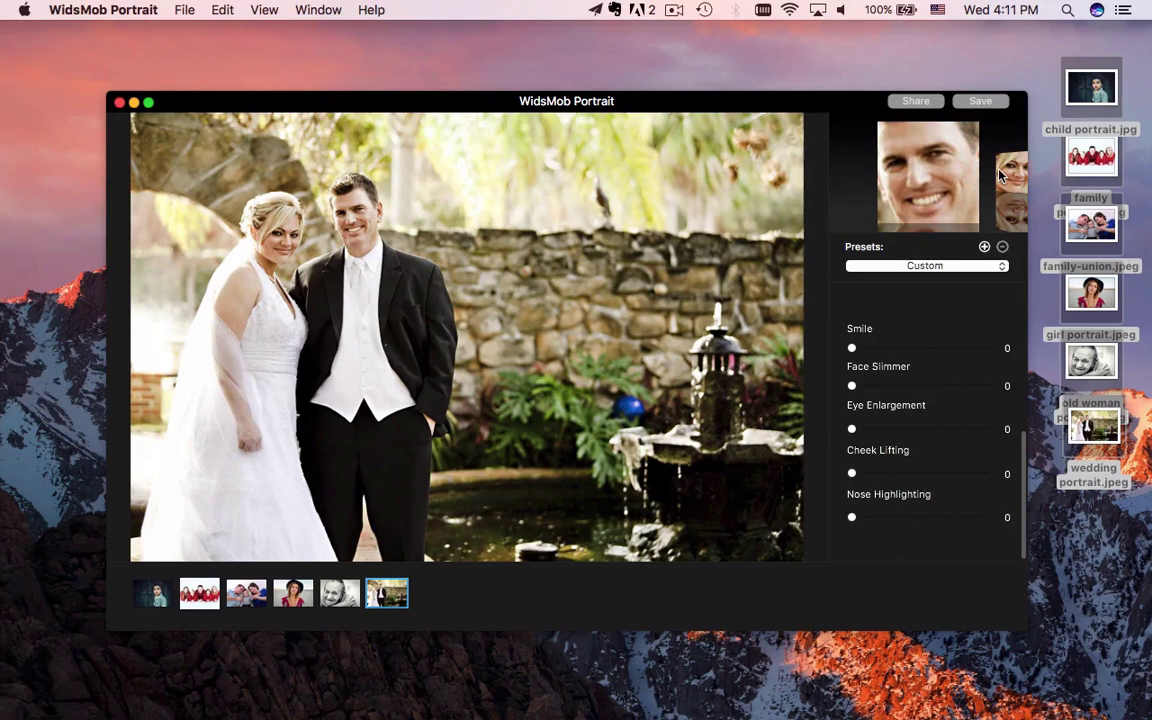
click(156, 598)
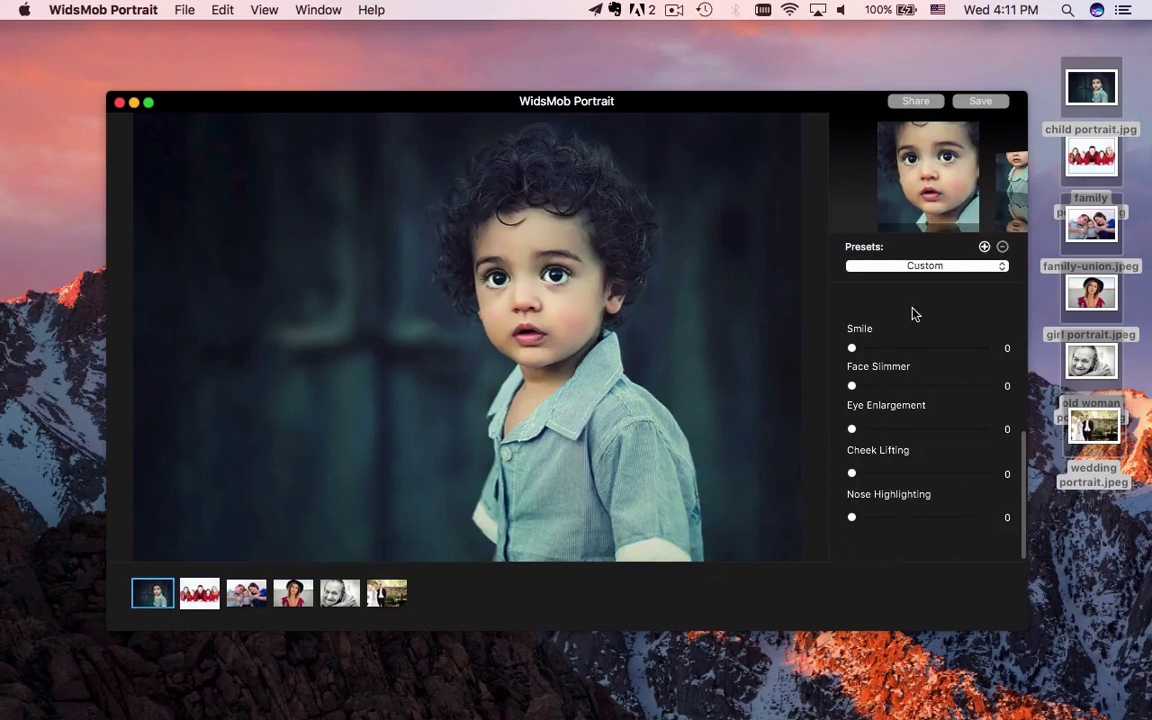
Raise the child's Smile to 49 and show the Before/After view, zoomed in.
click(917, 348)
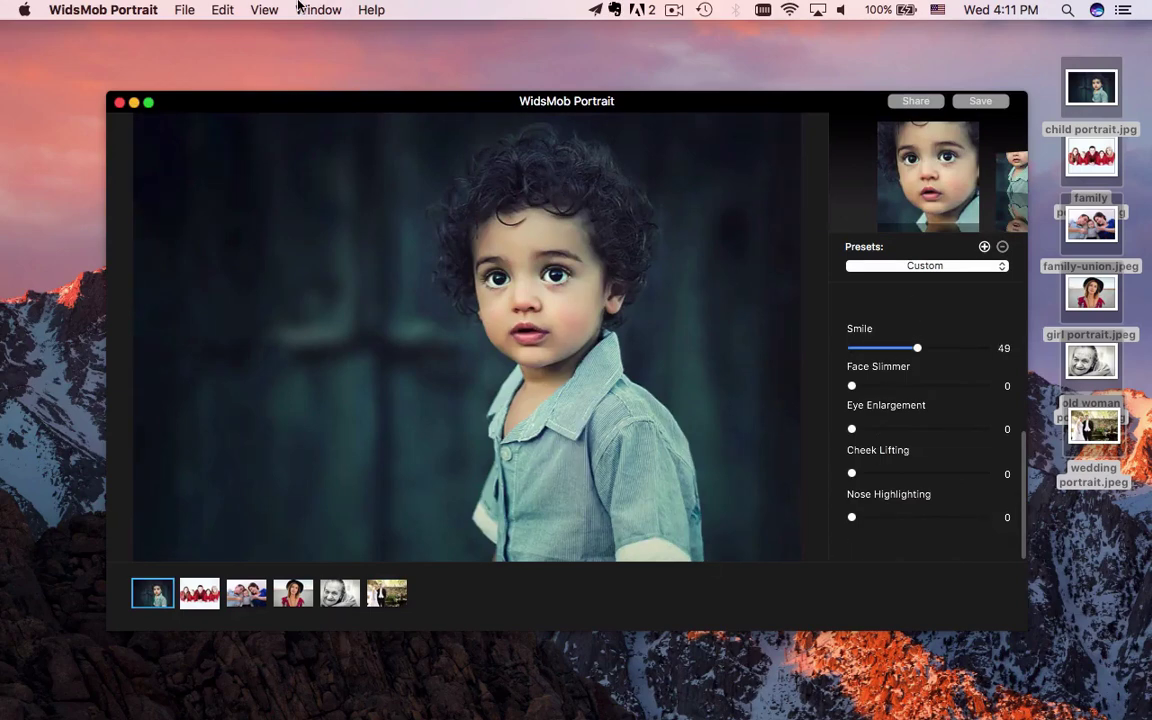
click(218, 10)
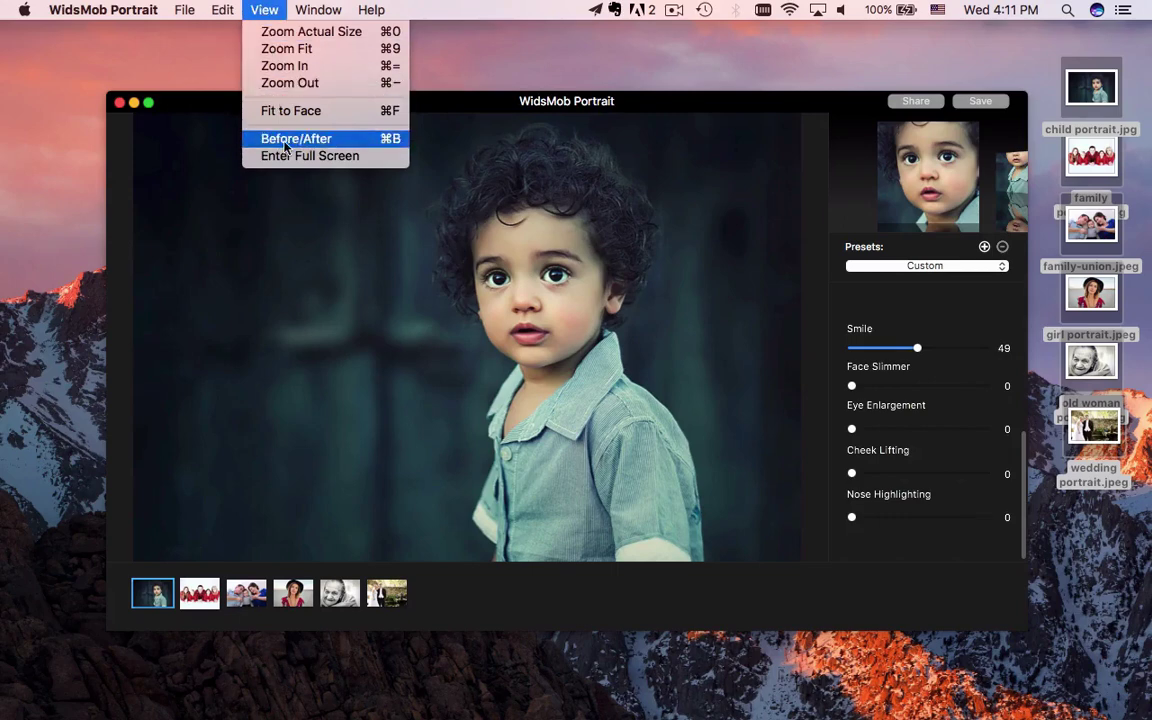
click(285, 144)
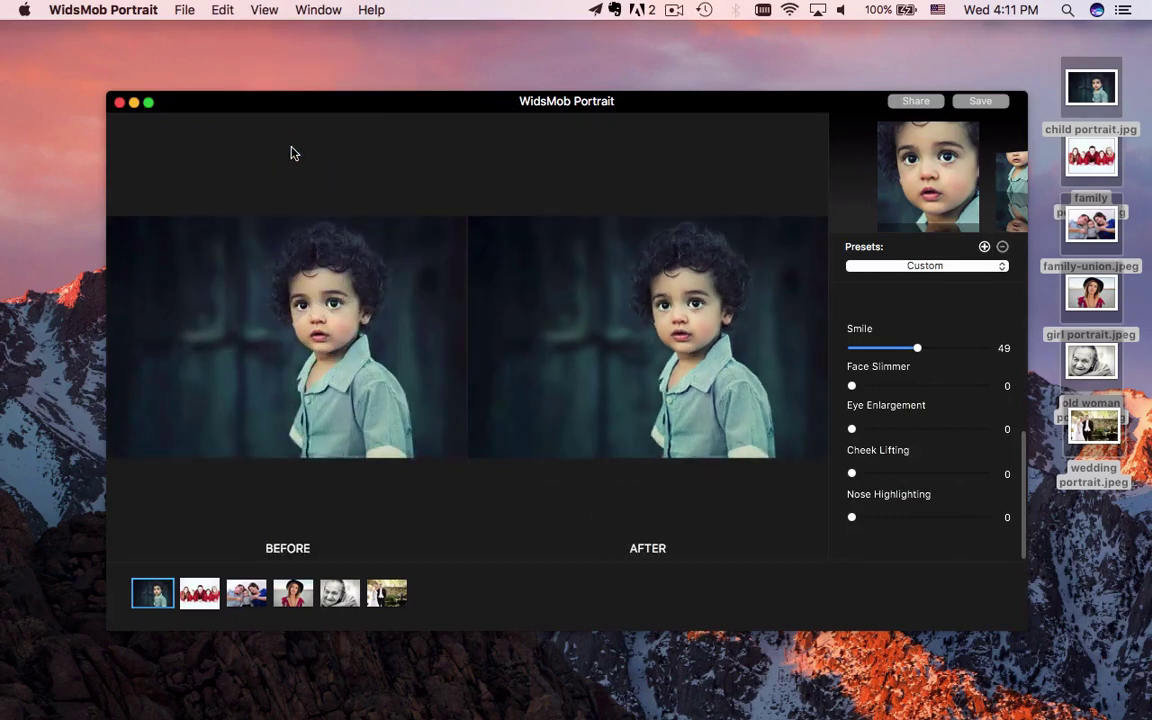
scroll(291, 153, up, 2)
scroll(291, 153, up, 2)
scroll(291, 153, up, 2)
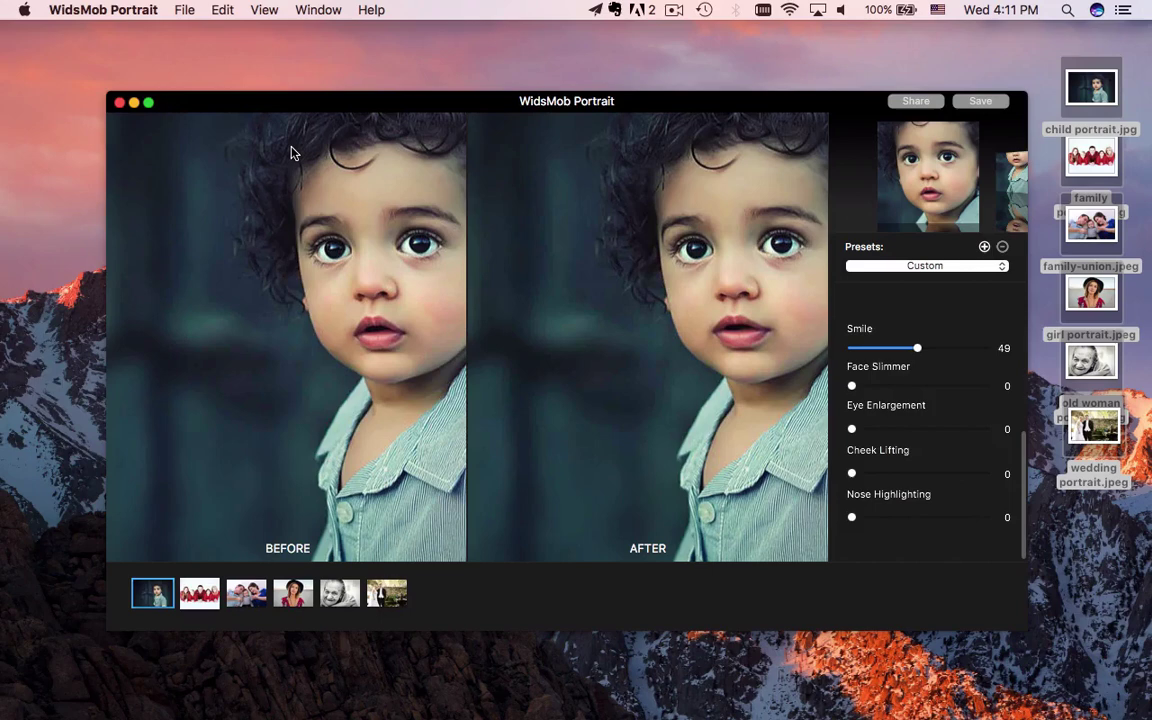
scroll(566, 288, right, 3)
scroll(617, 288, right, 2)
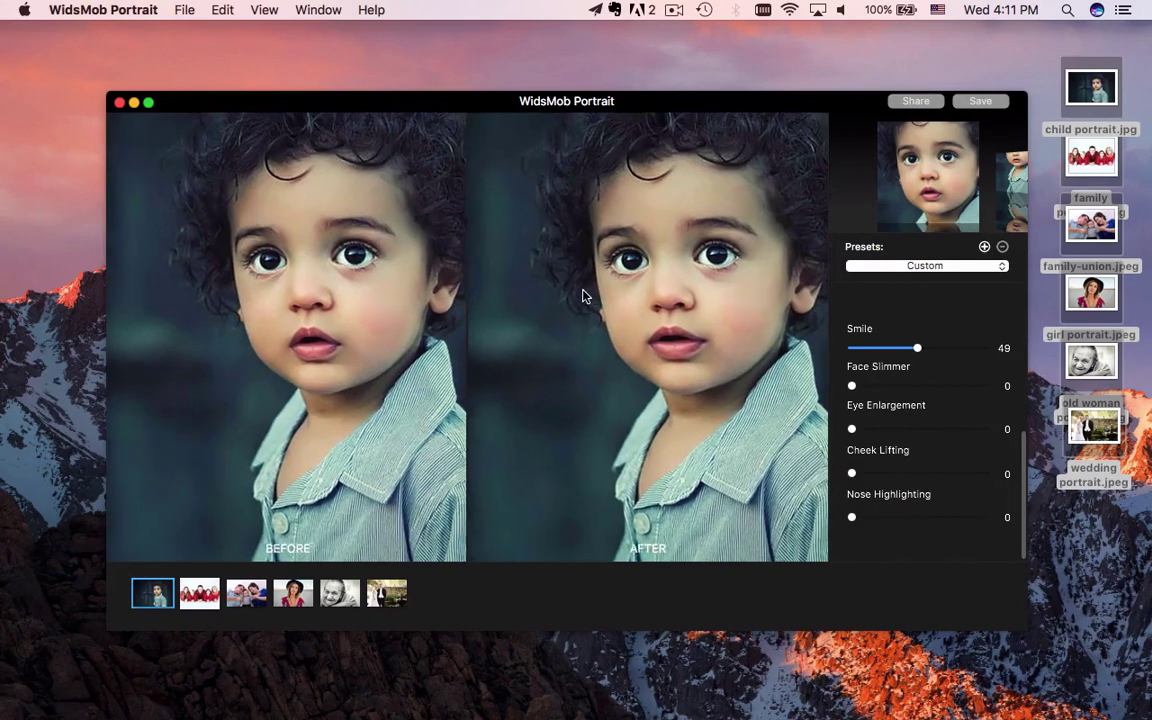
scroll(584, 296, right, 1)
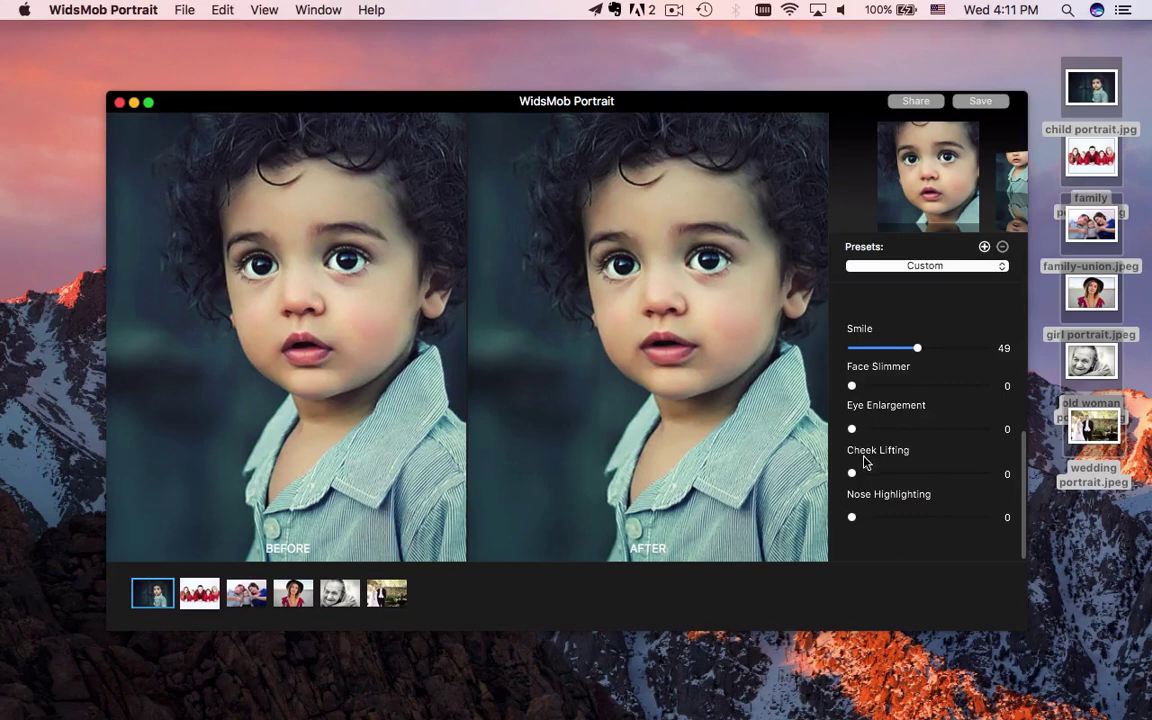
Set the child's Cheek Lifting to 43 and Eye Brighten to 71.
drag(853, 473, 910, 473)
drag(1028, 461, 1011, 316)
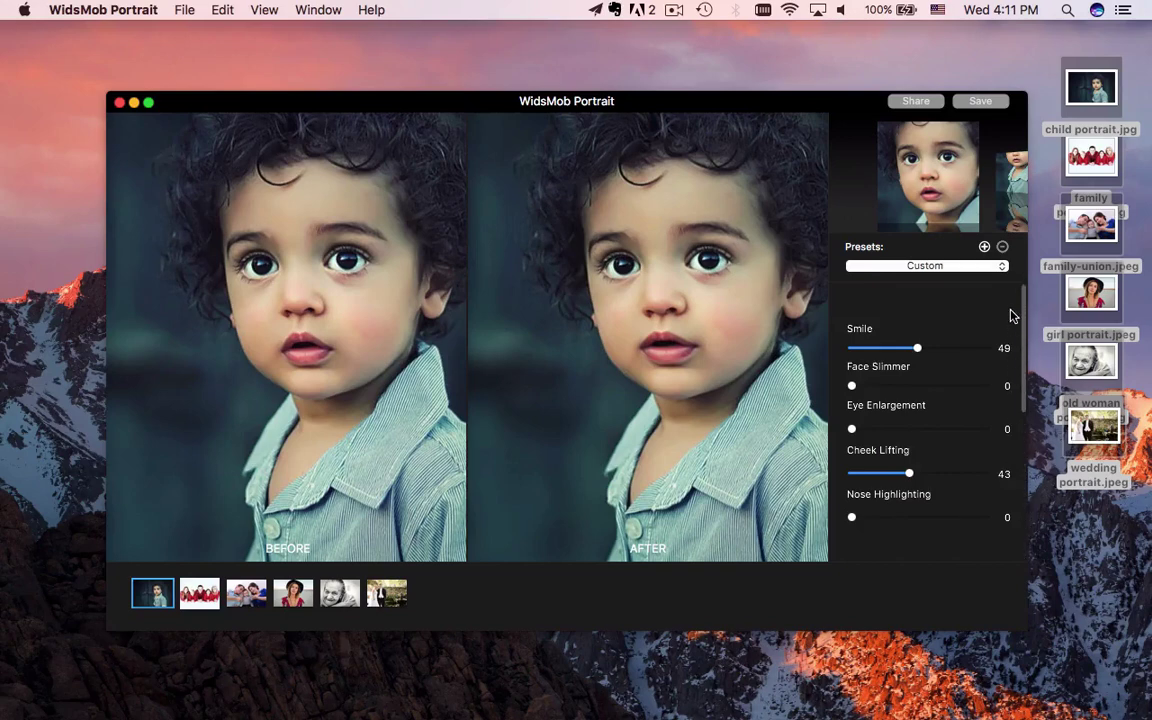
scroll(1011, 316, down, 5)
drag(852, 547, 950, 550)
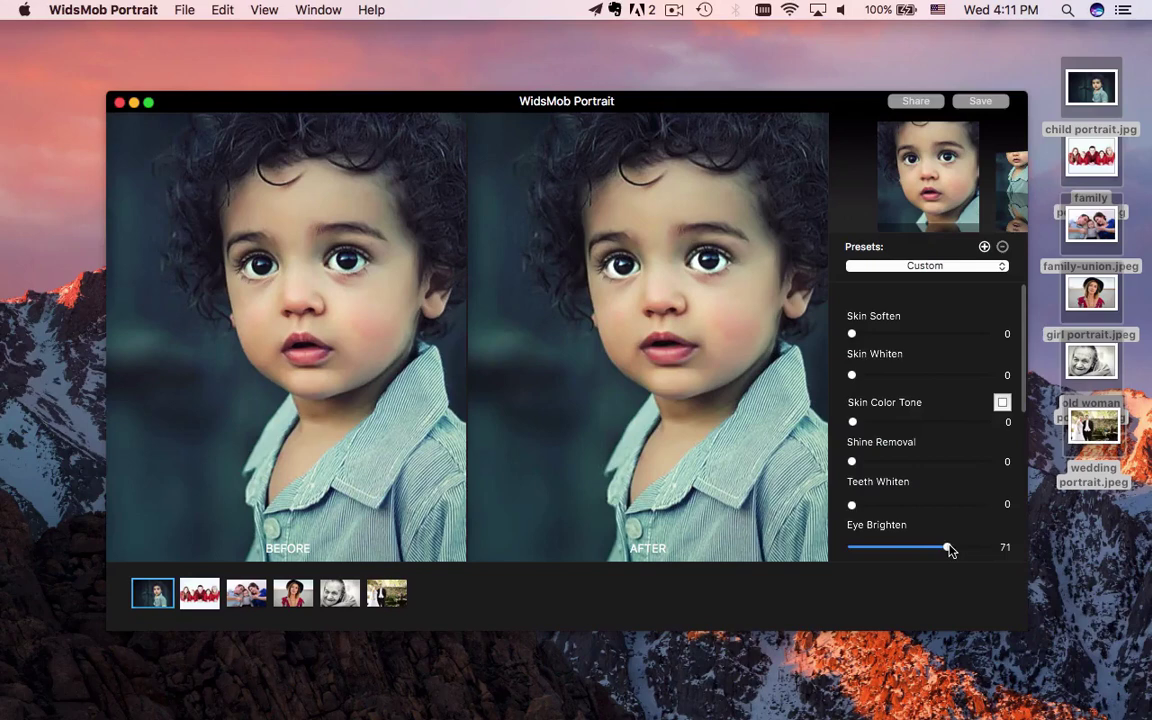
On the family photo, give the man skin soften 56, whiten 53, tone 88; soften the woman's skin to 49.
key(Right)
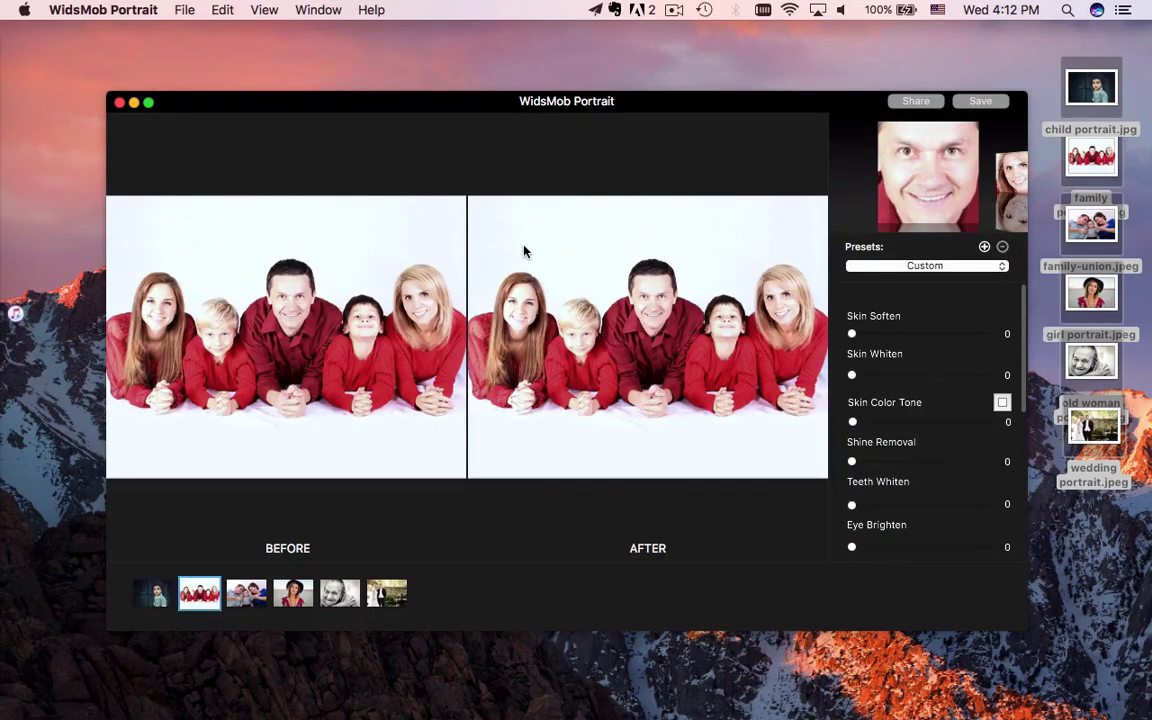
key(super+equal)
key(super+equal)
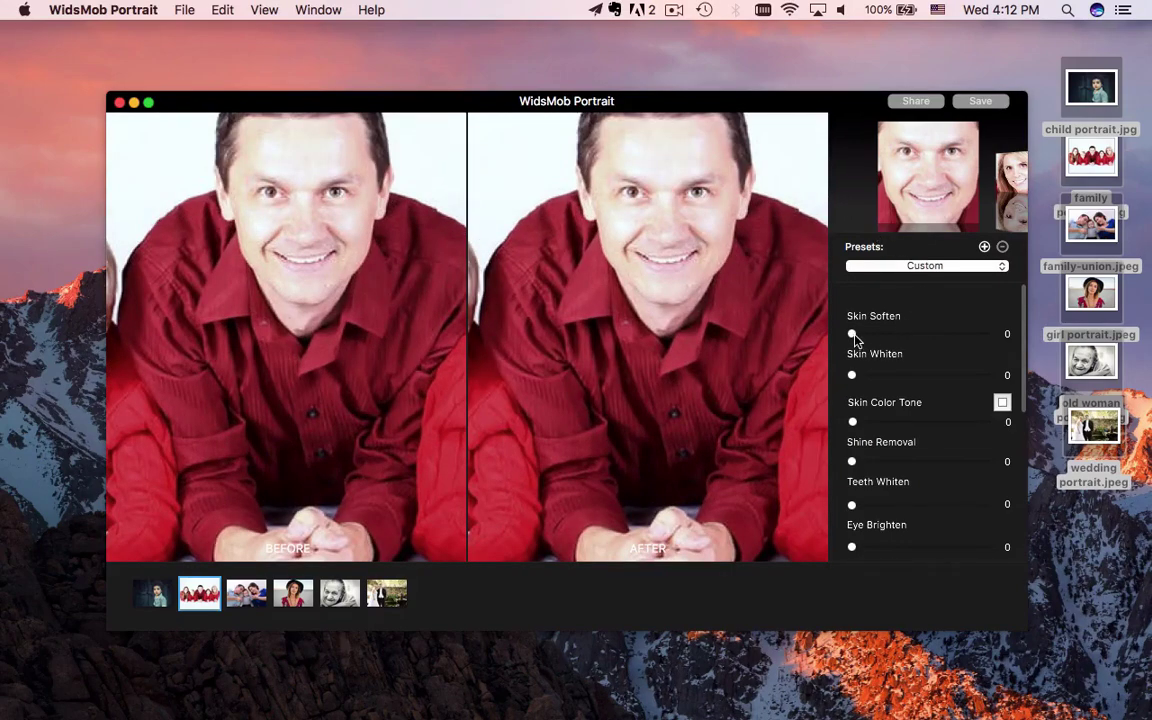
mouse_move(853, 334)
mouse_down()
mouse_move(938, 334)
mouse_move(925, 337)
mouse_up()
drag(853, 374, 924, 372)
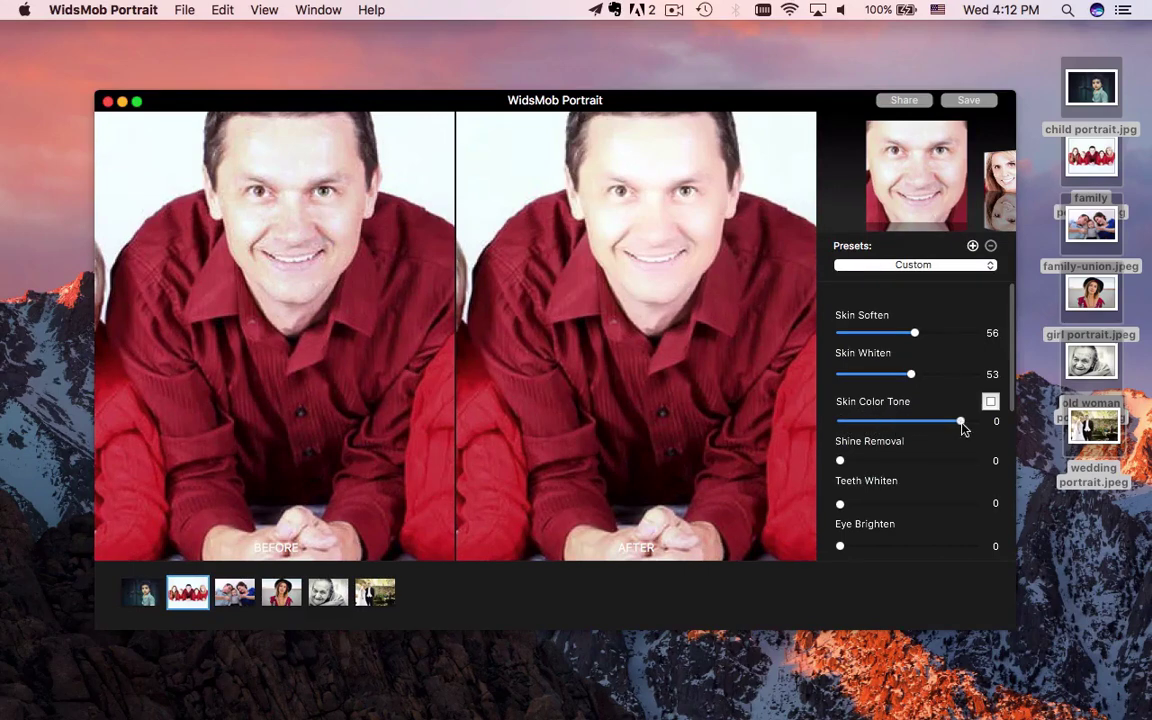
drag(963, 428, 958, 423)
click(1003, 174)
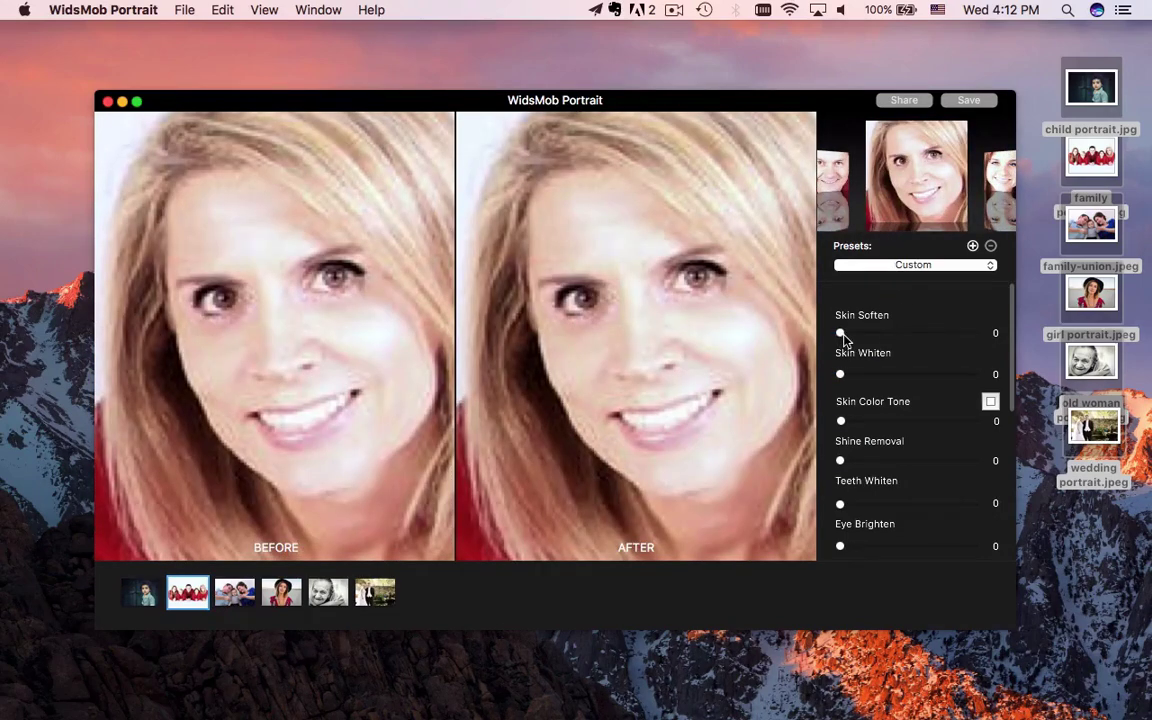
drag(840, 333, 907, 330)
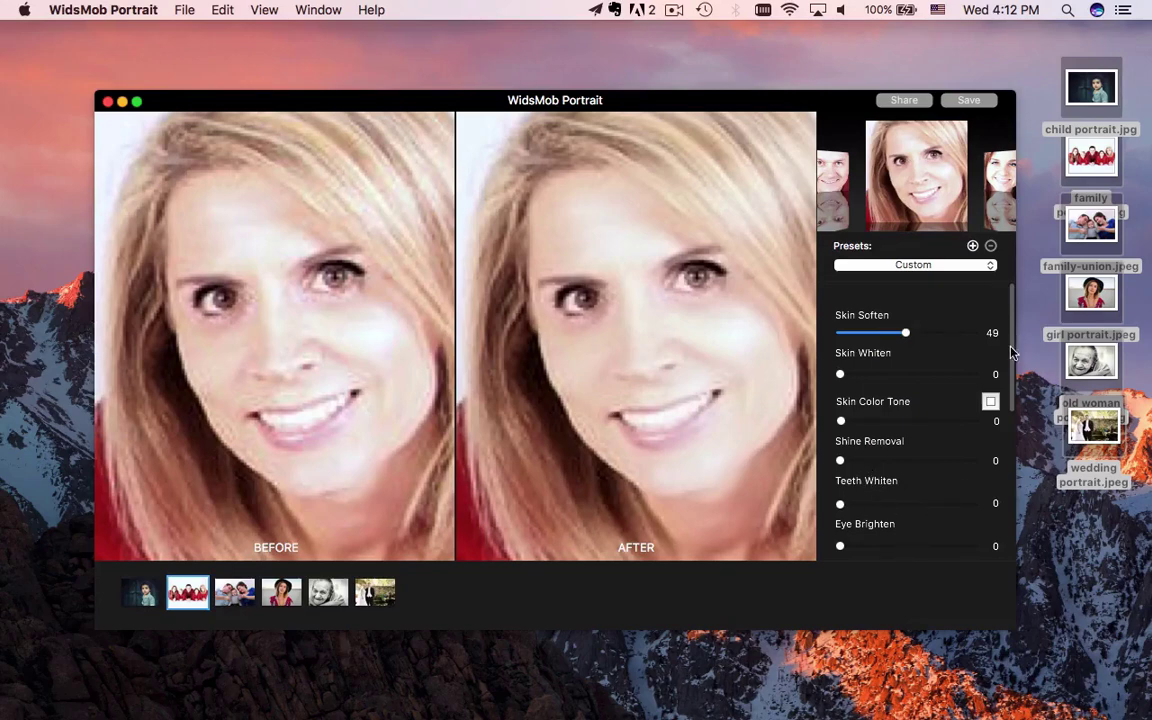
Slightly lift the woman's cheeks in the group photo.
scroll(1017, 440, down, 5)
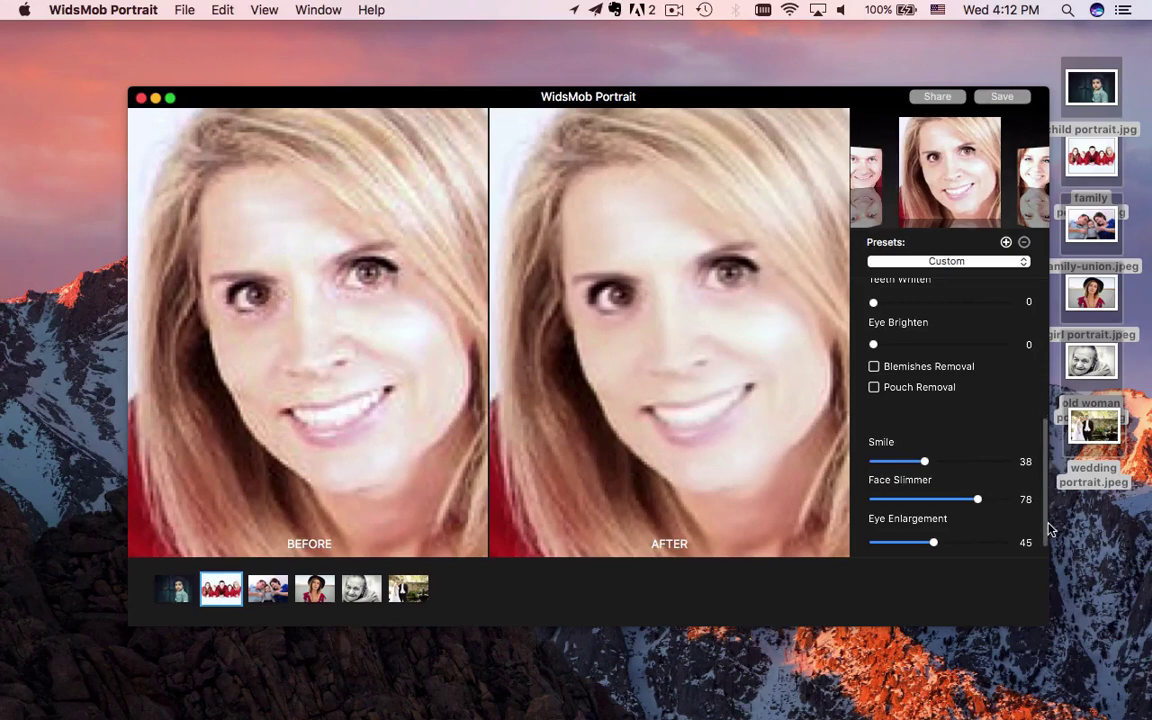
scroll(945, 490, down, 3)
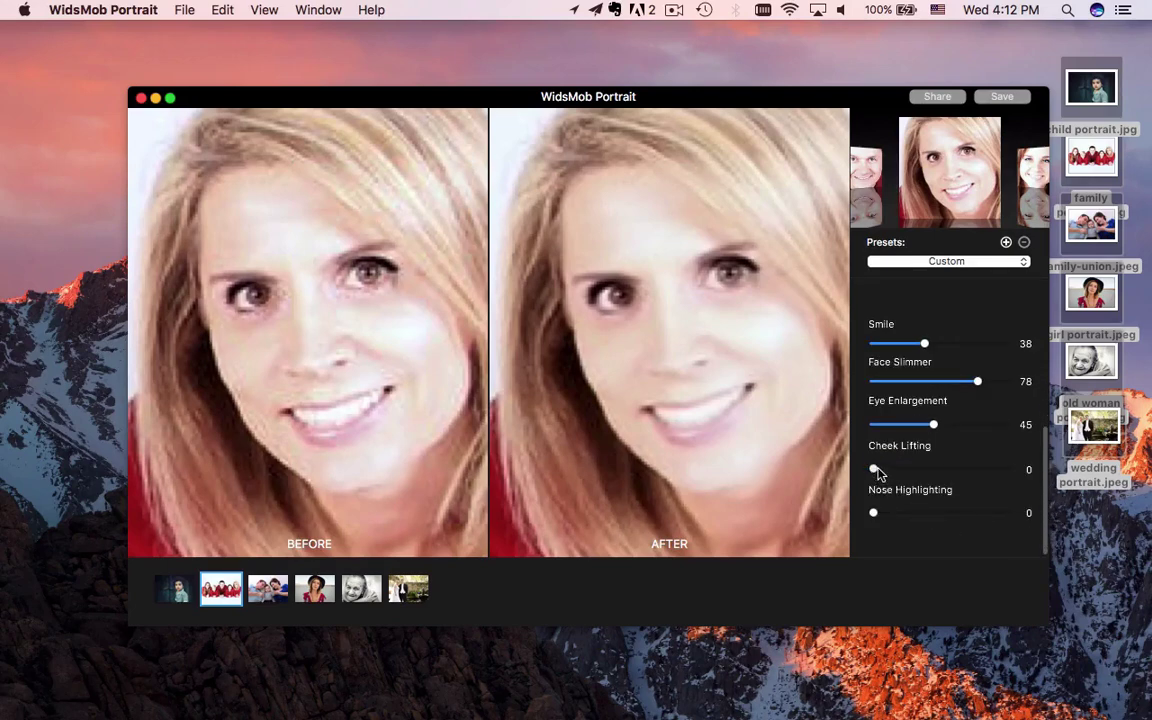
drag(922, 476, 933, 513)
click(1025, 175)
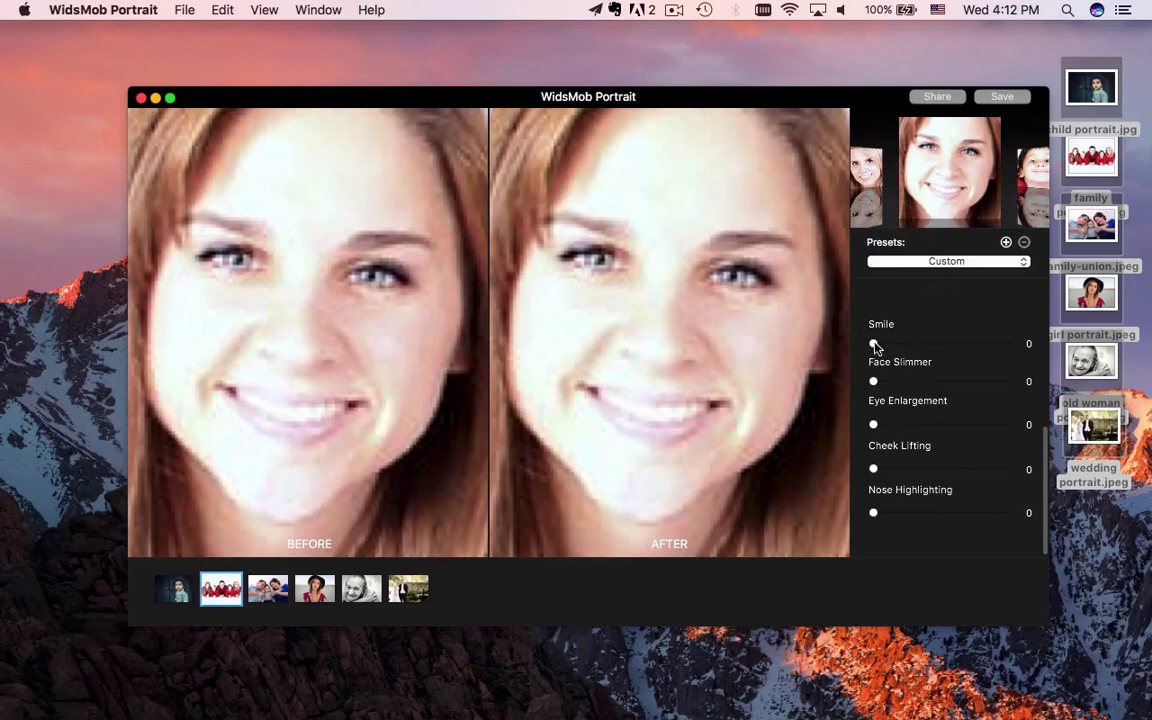
Give the woman a Smile of 47 and brighten the boy's eyes to 70.
drag(874, 344, 938, 344)
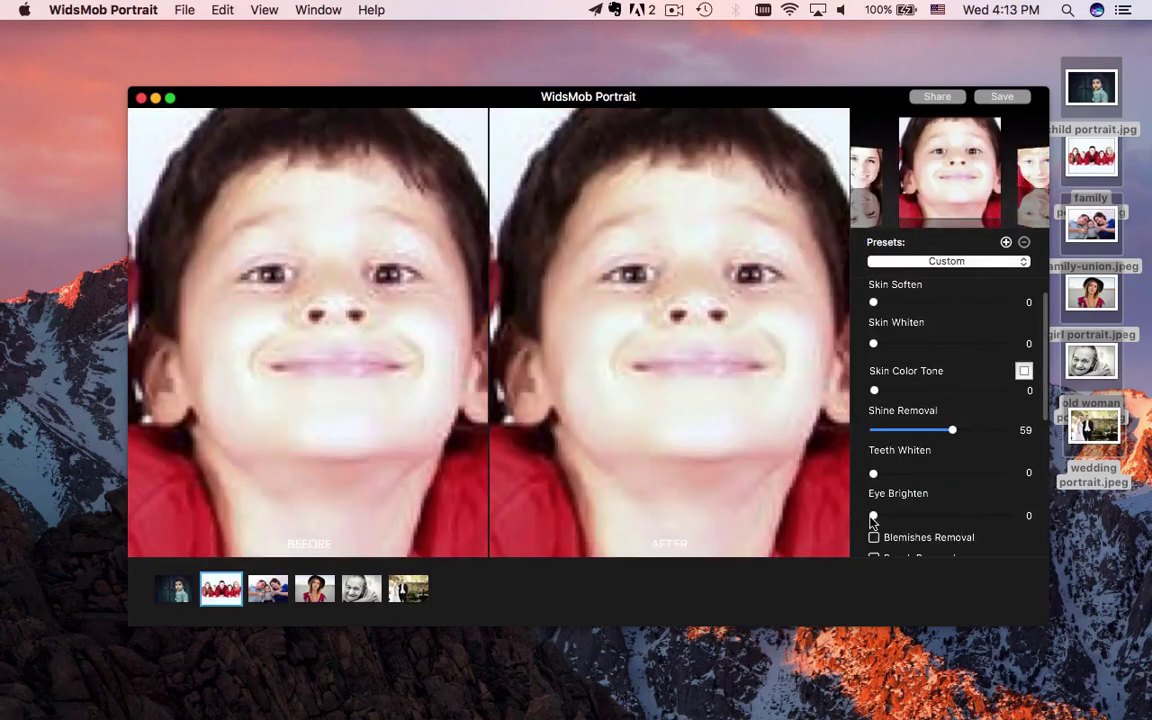
drag(874, 516, 967, 513)
click(1010, 200)
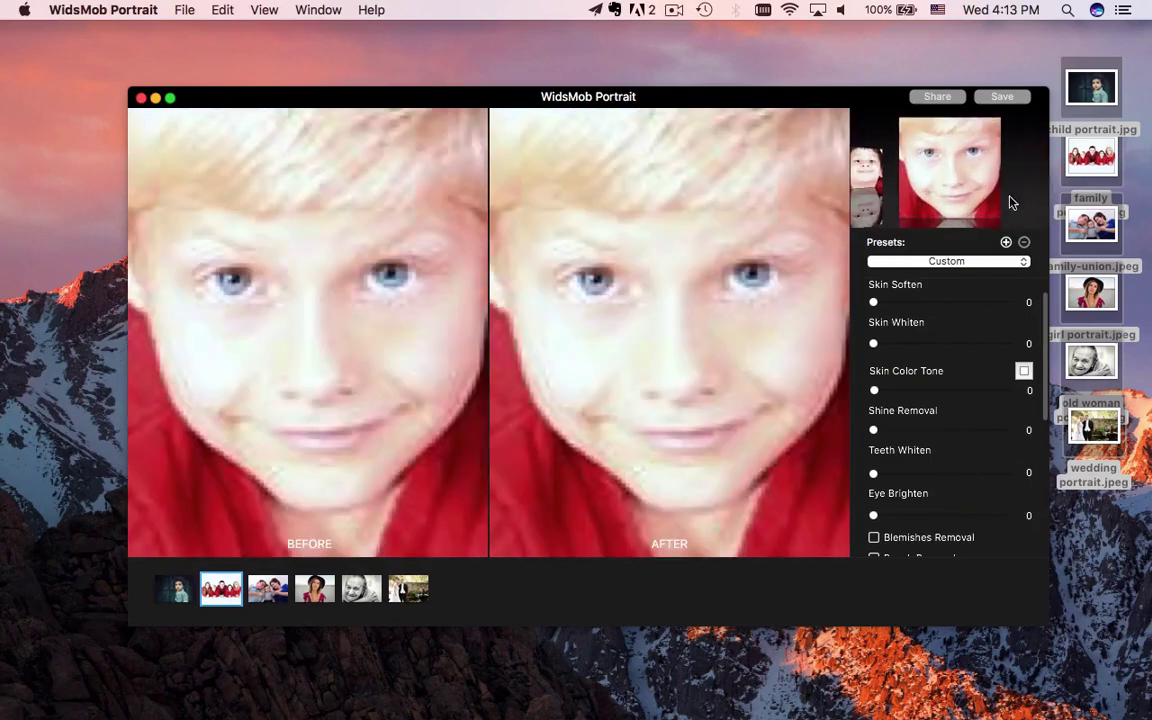
click(913, 165)
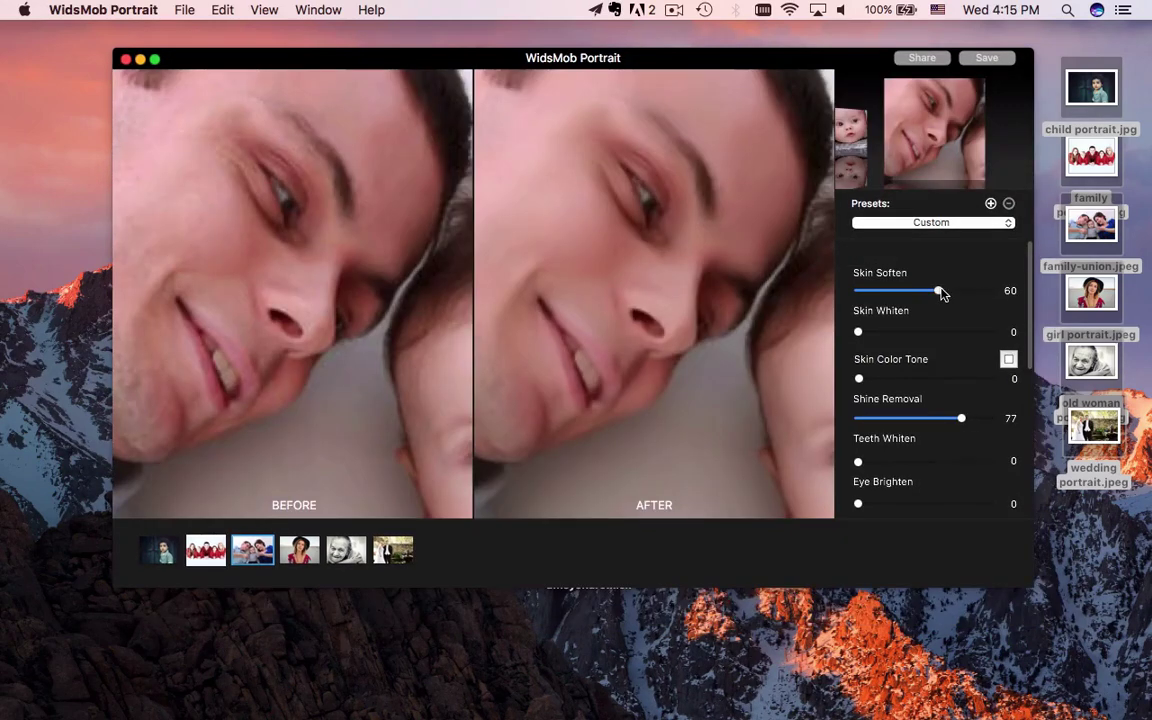
Raise the family-union man's Skin Soften to 69.
drag(940, 292, 953, 292)
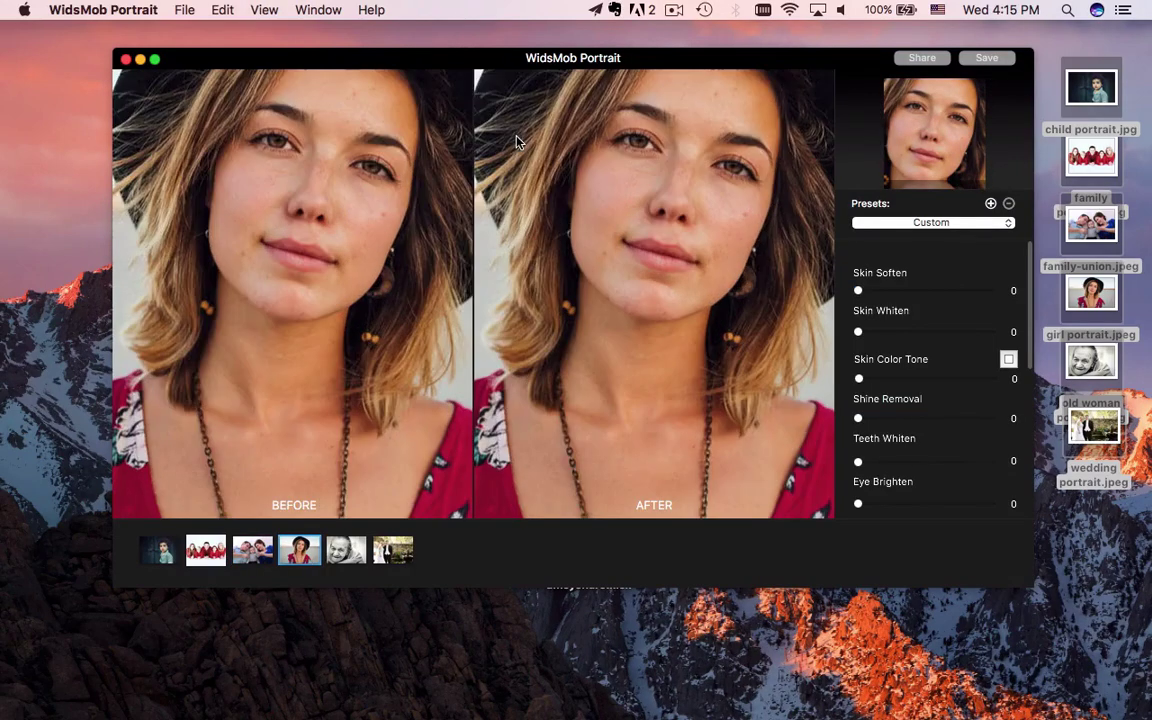
Reposition the girl's face in view and set Skin Soften to 69.
drag(641, 183, 639, 247)
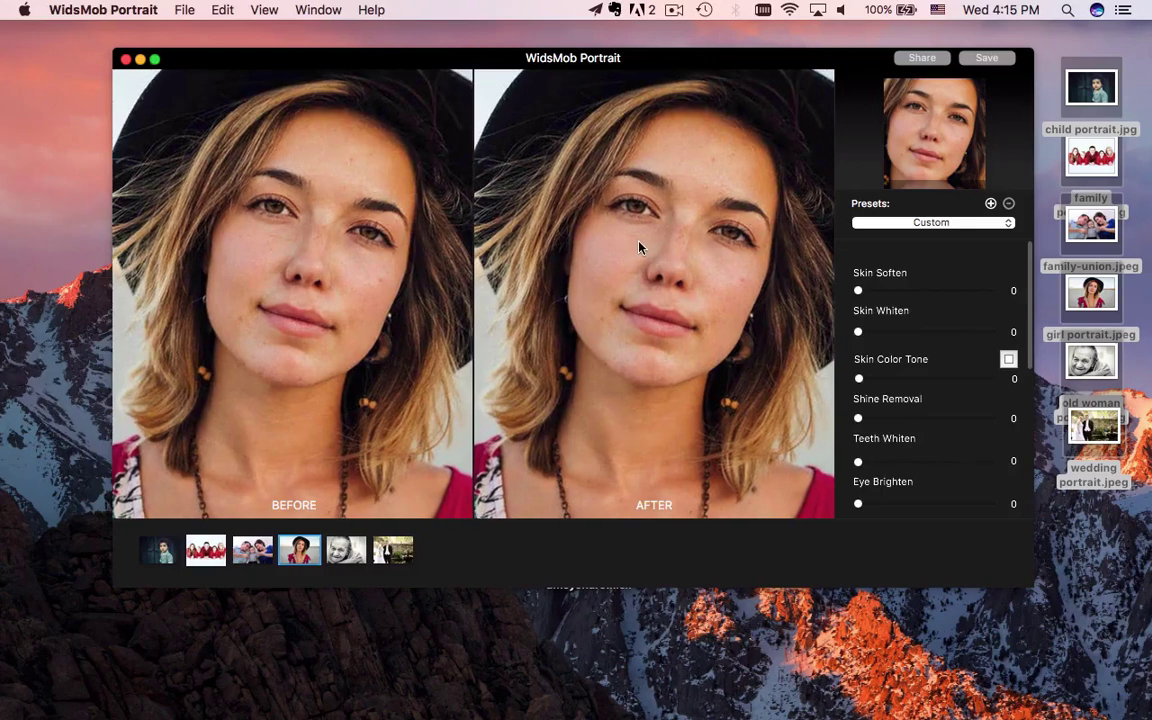
scroll(639, 247, up, 2)
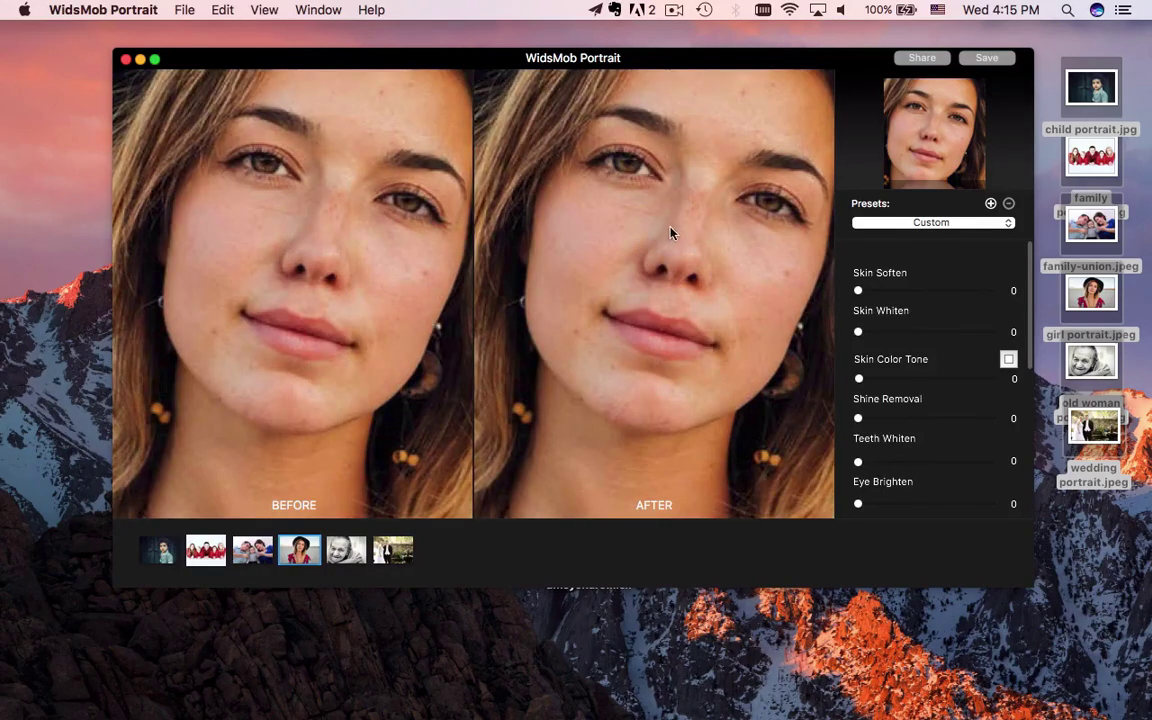
mouse_move(669, 237)
mouse_down()
mouse_move(681, 306)
mouse_move(651, 301)
mouse_up()
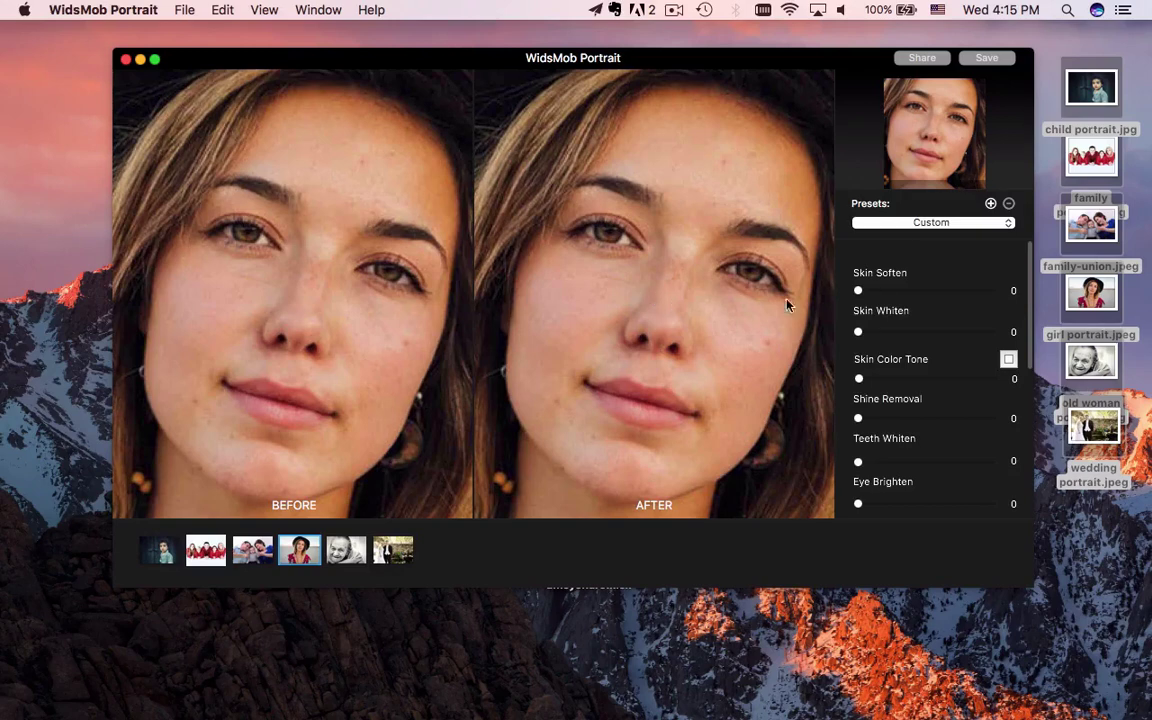
drag(880, 292, 924, 292)
drag(941, 296, 952, 294)
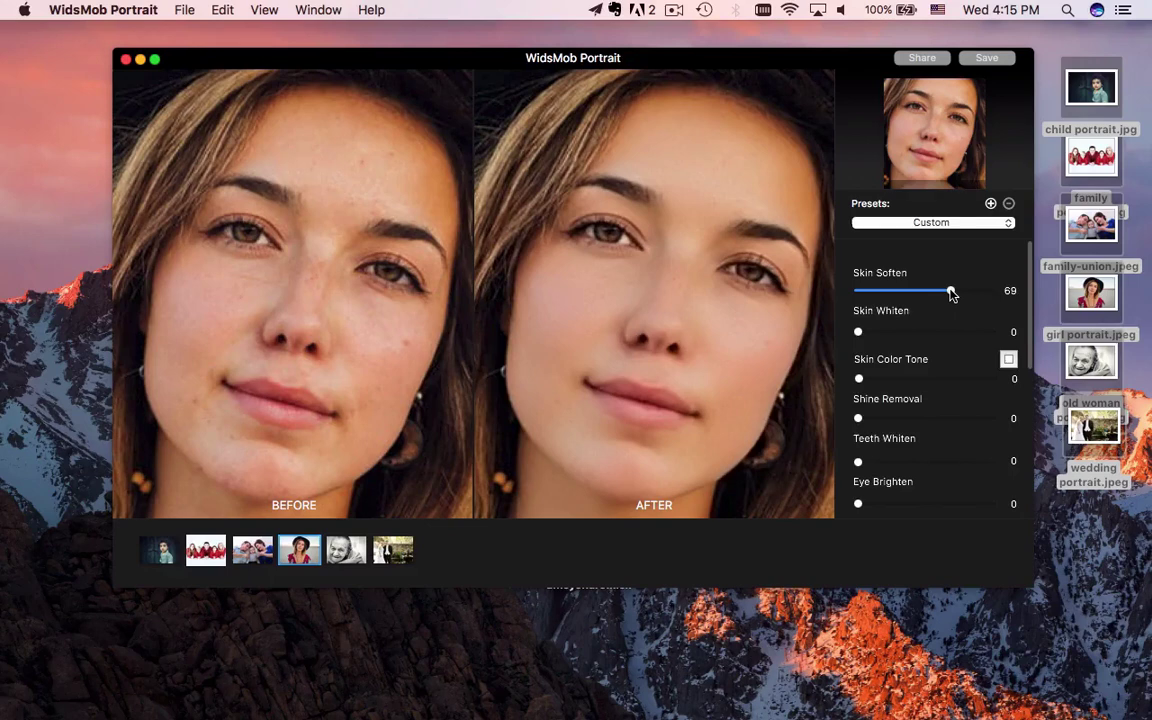
Set the girl's Skin Whiten to 21 and Skin Color Tone to 20.
click(901, 333)
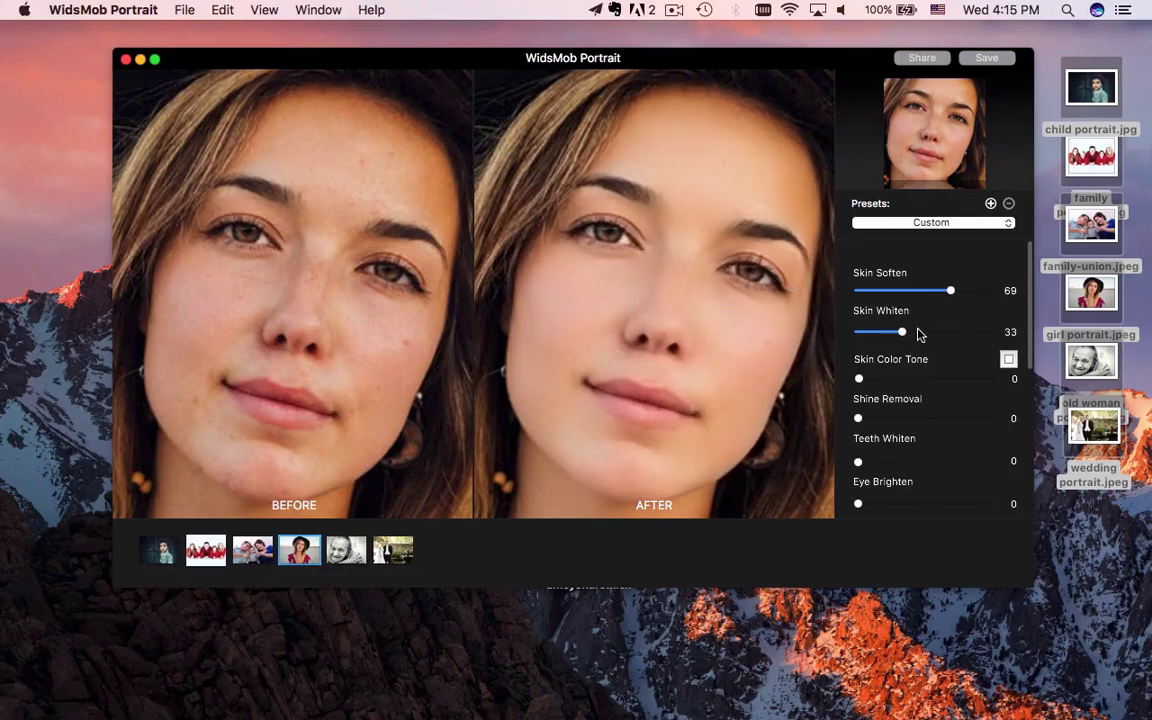
click(917, 332)
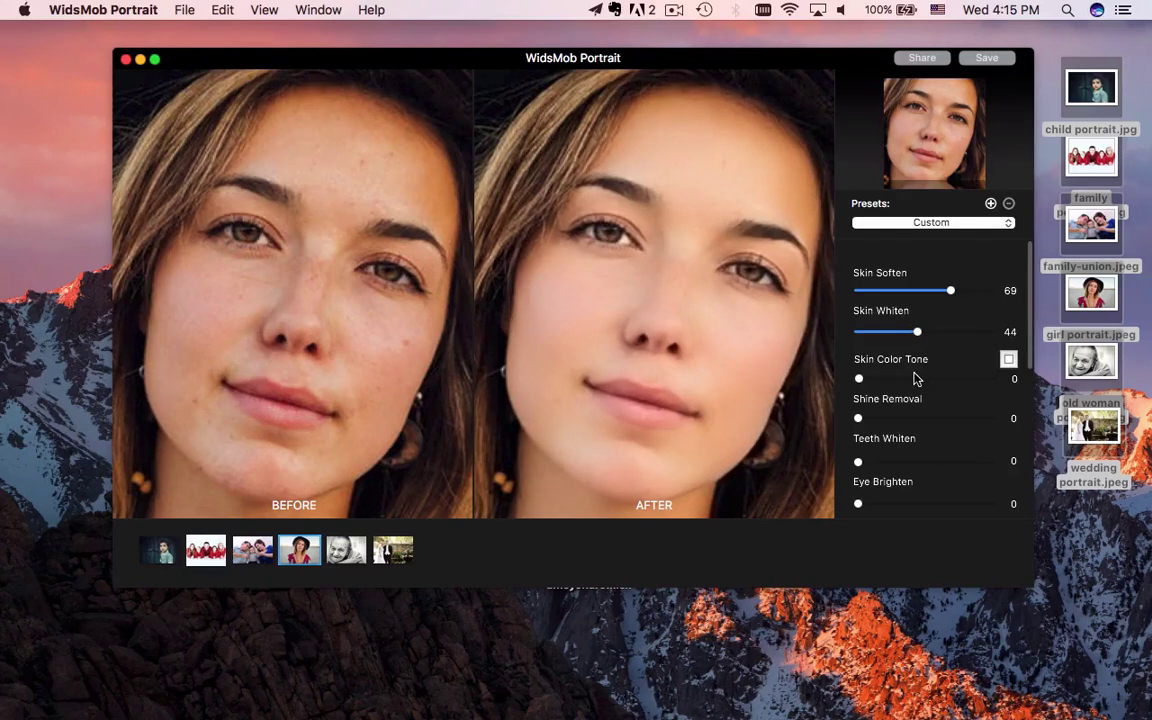
click(886, 332)
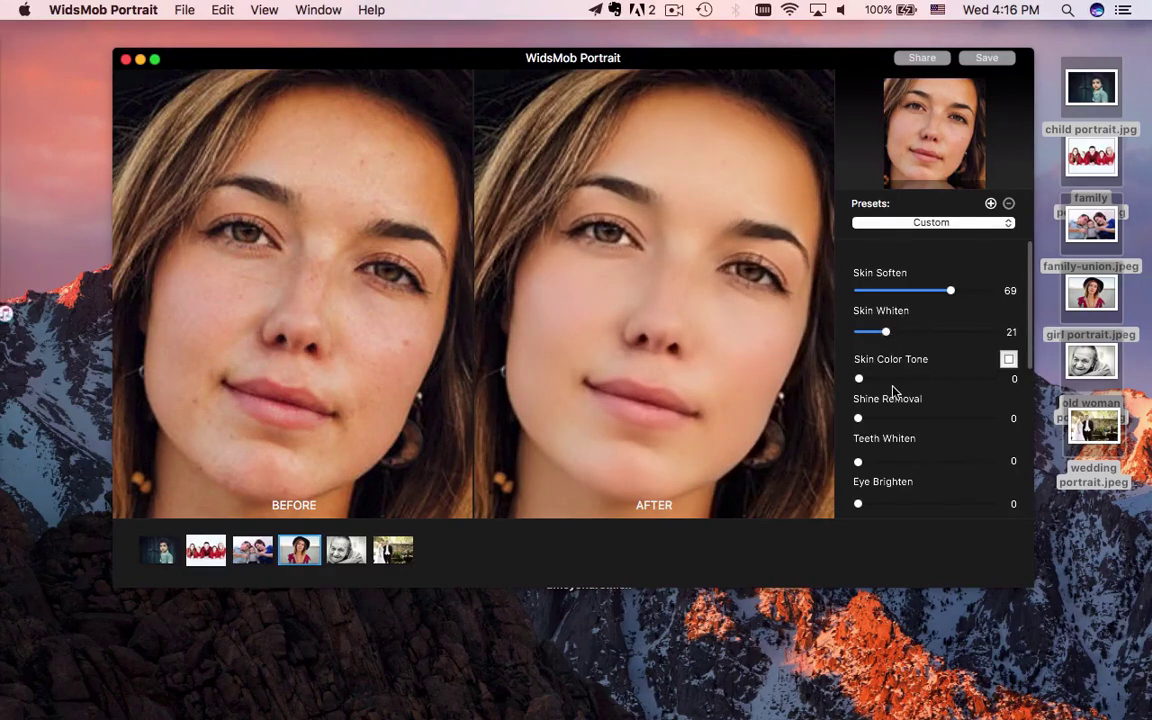
click(896, 380)
drag(897, 380, 886, 380)
click(1009, 360)
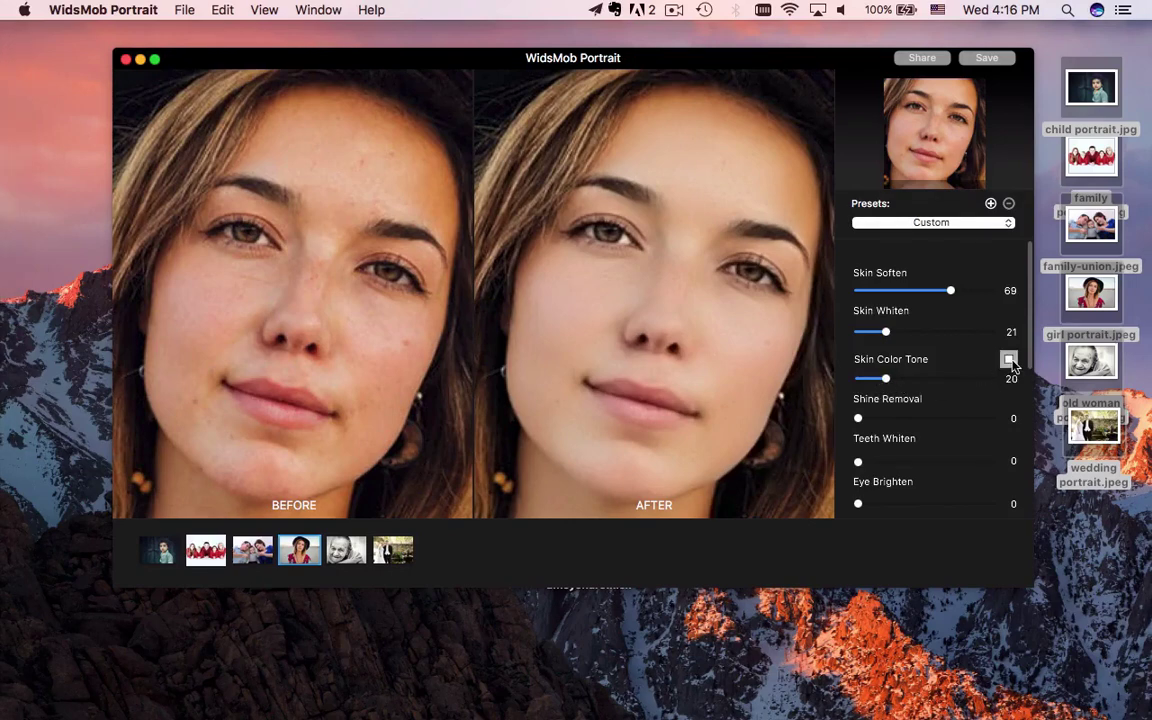
Tint the girl's skin tone orange on the colour wheel and close the picker.
click(943, 294)
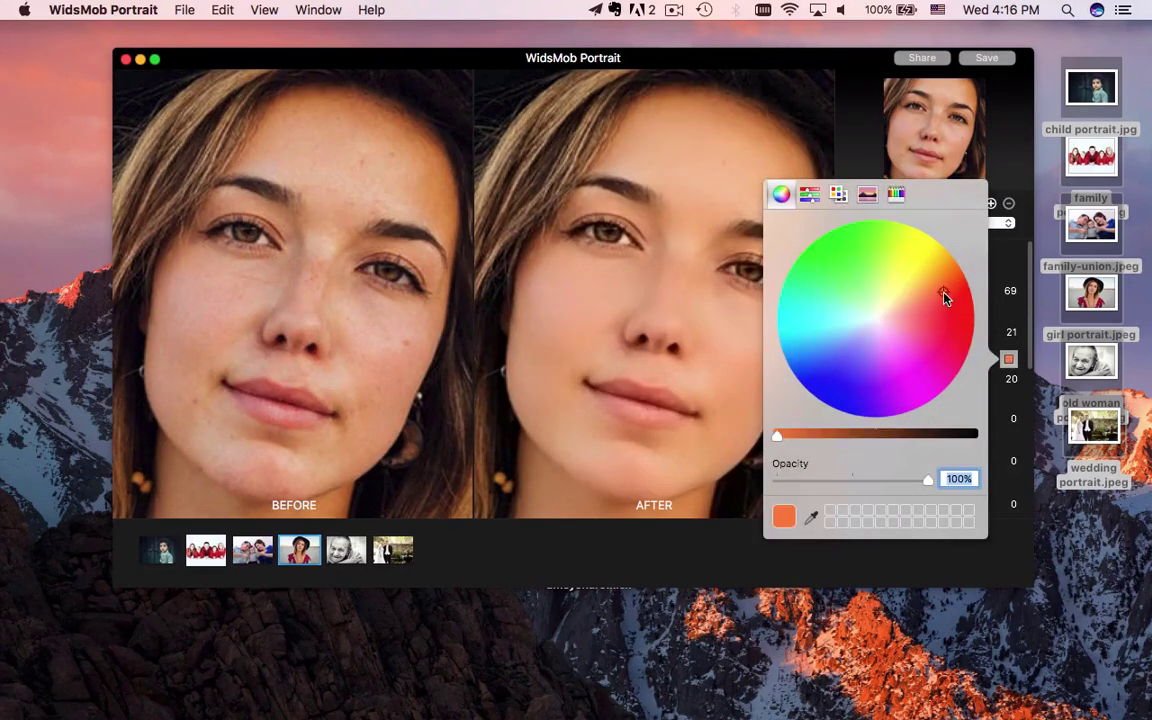
mouse_move(943, 291)
mouse_down()
mouse_move(931, 352)
mouse_move(805, 307)
mouse_move(818, 252)
mouse_move(846, 247)
mouse_move(913, 265)
mouse_move(908, 296)
mouse_move(923, 326)
mouse_move(920, 290)
mouse_move(948, 267)
mouse_up()
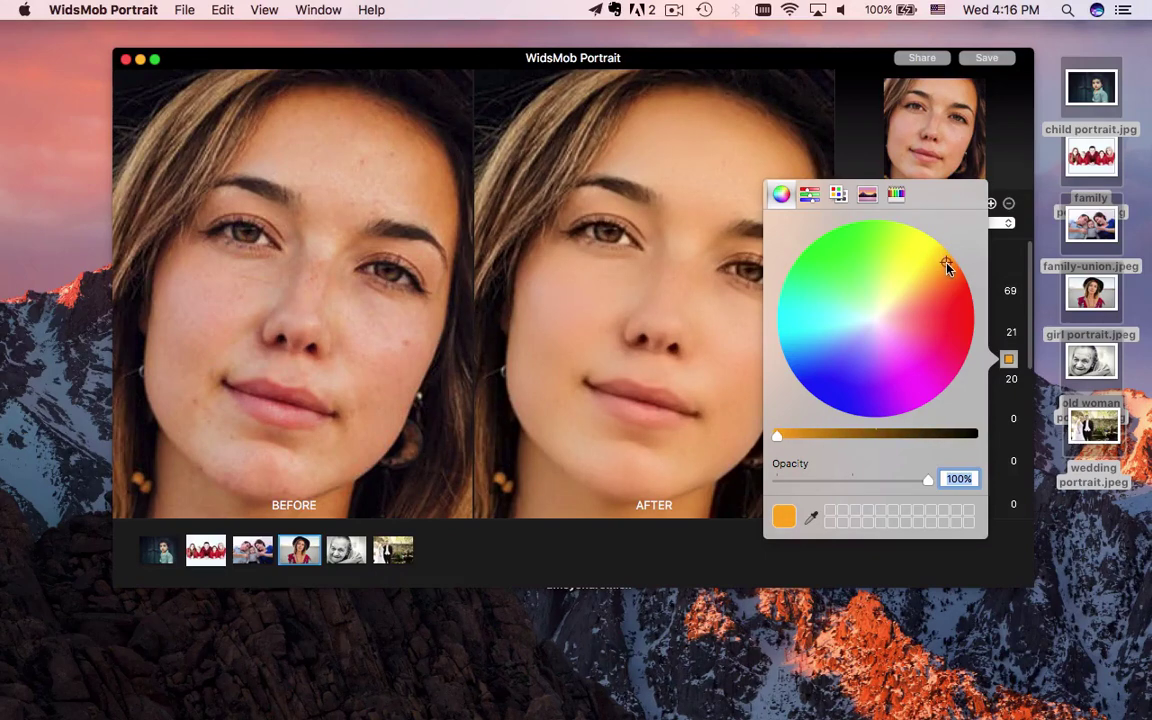
click(993, 175)
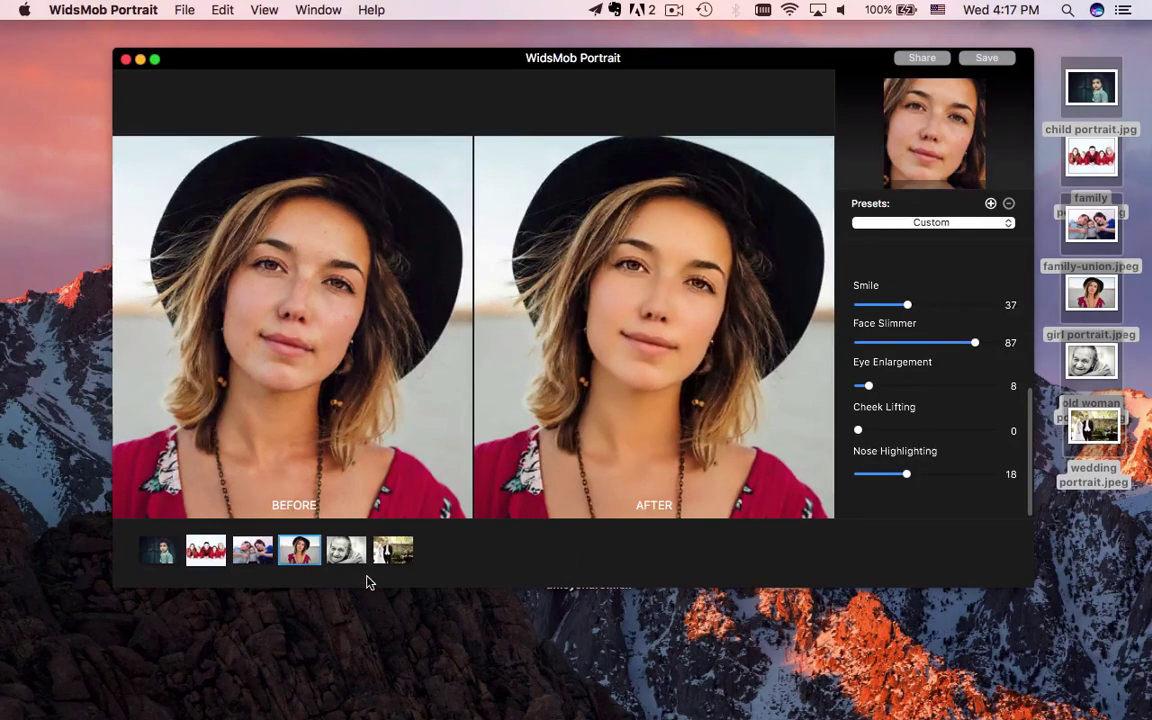
Open the old woman's portrait from the filmstrip.
click(346, 550)
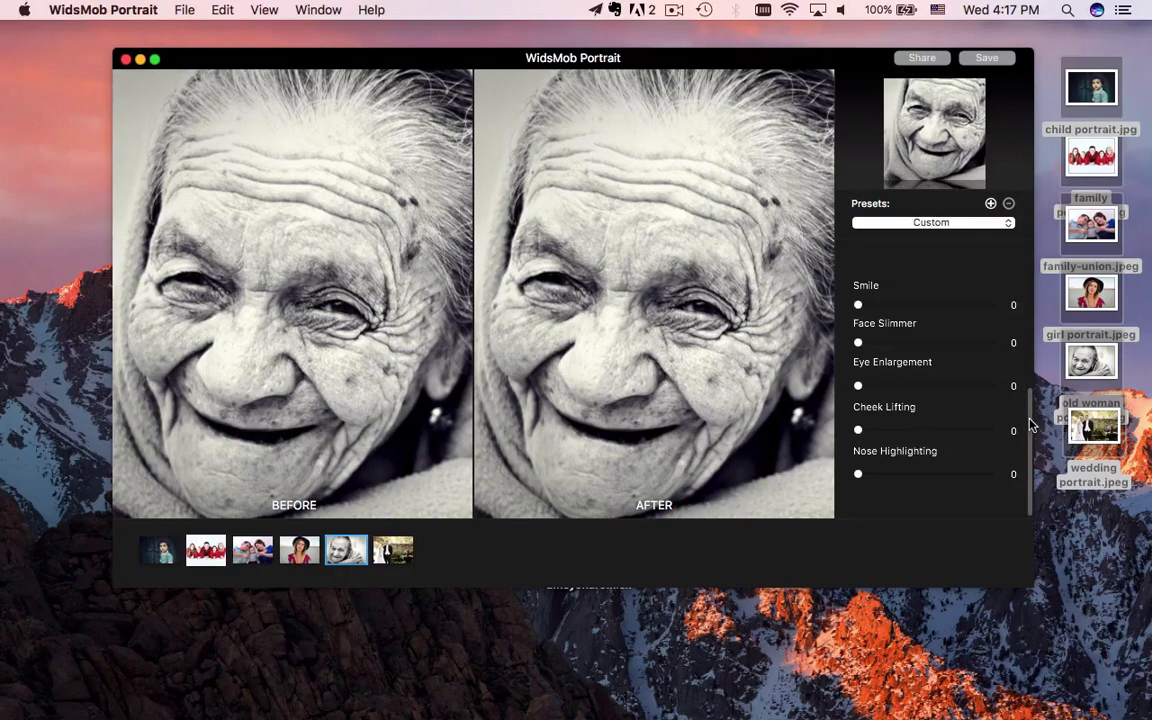
Turn on Blemishes Removal for the old woman, toggling it off and on to compare.
scroll(1017, 311, up, 5)
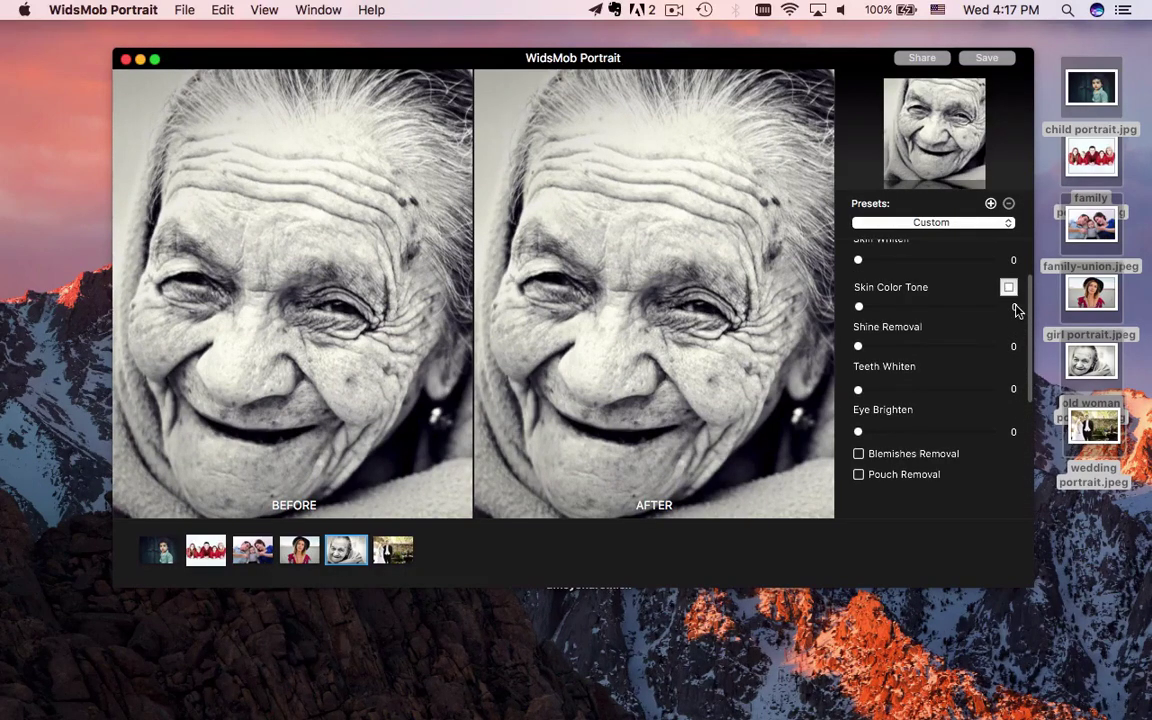
click(860, 455)
click(859, 454)
click(859, 455)
Turn on Pouch Removal after comparing, then advance to the wedding portrait.
click(858, 476)
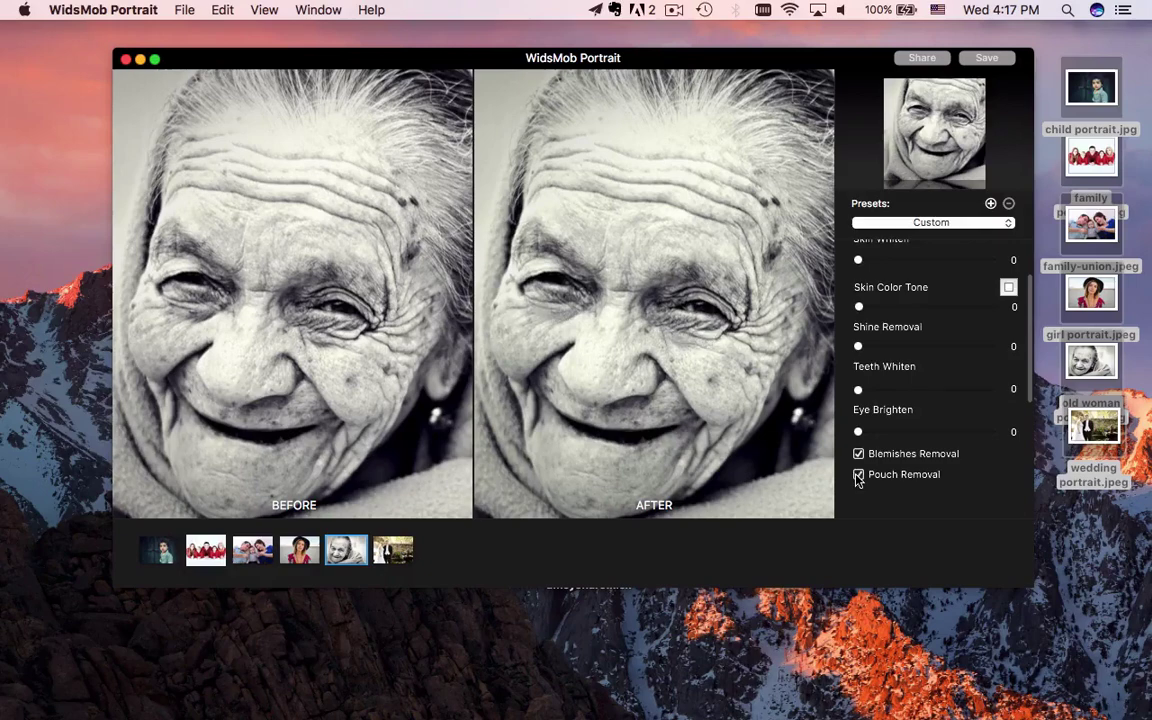
click(858, 476)
click(858, 476)
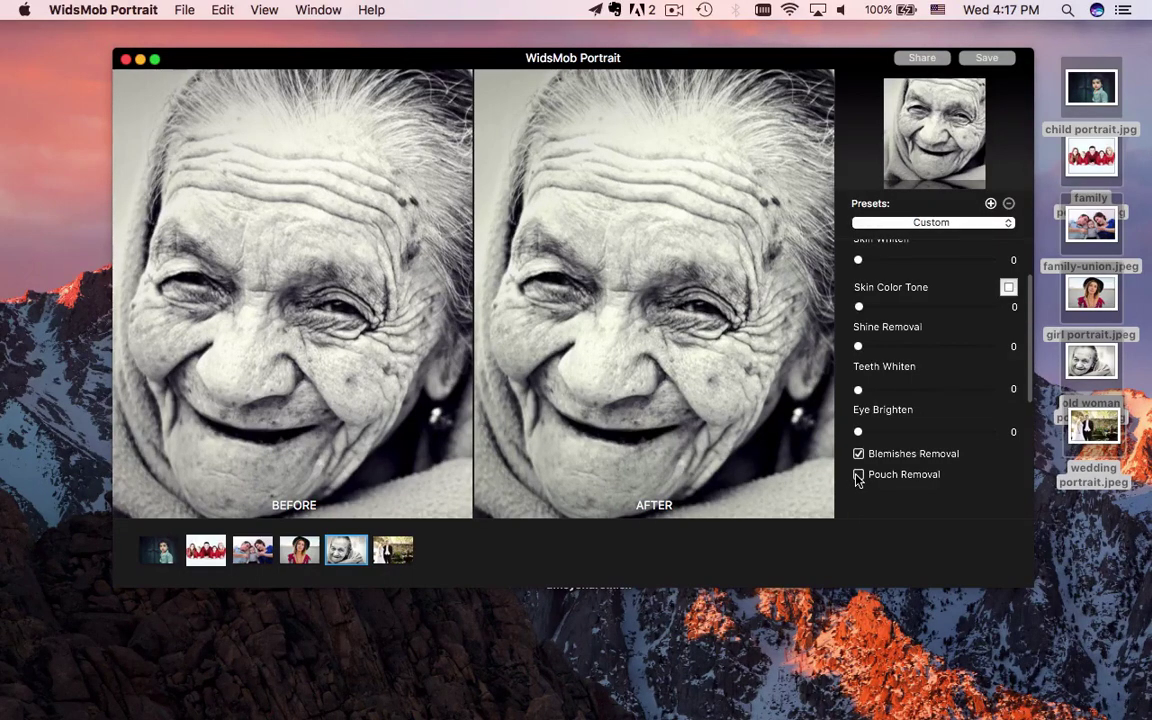
click(858, 476)
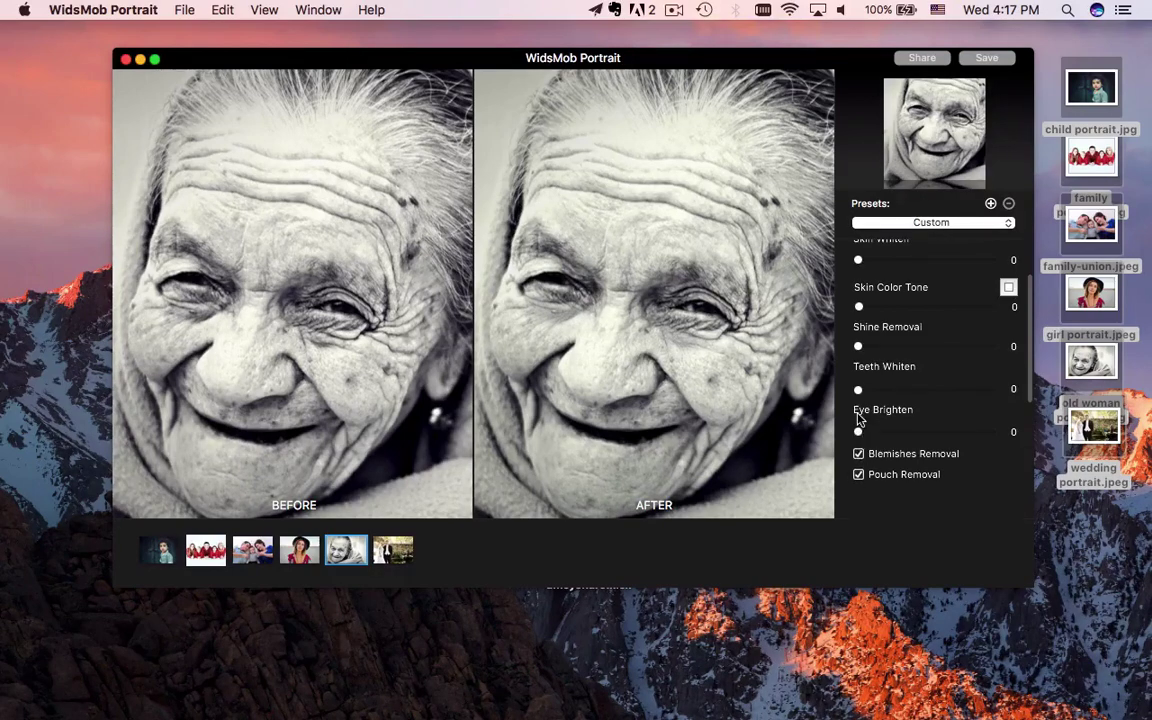
key(Right)
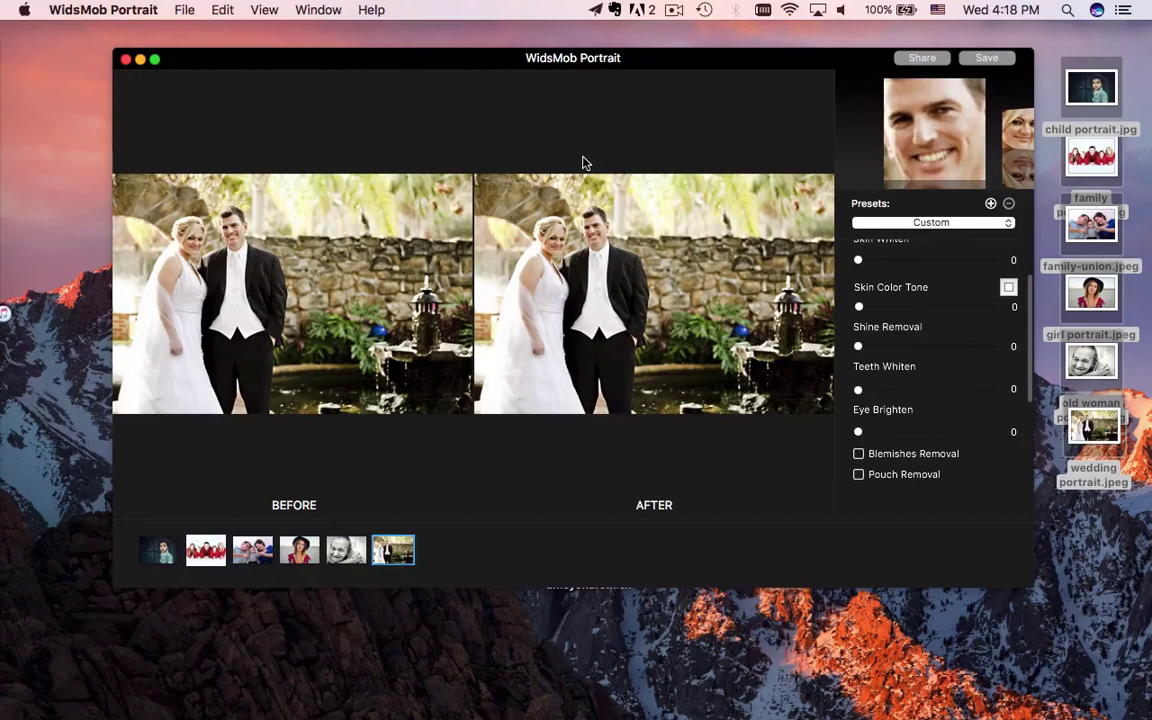